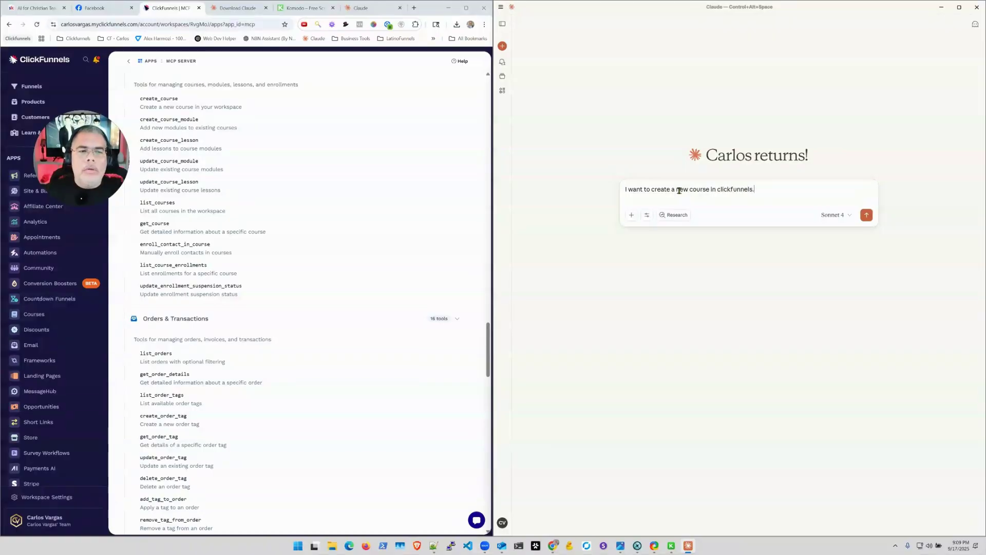
Complete the prompt with "What do you need to start creating the course?" and send it to Claude.
type("What do you ne")
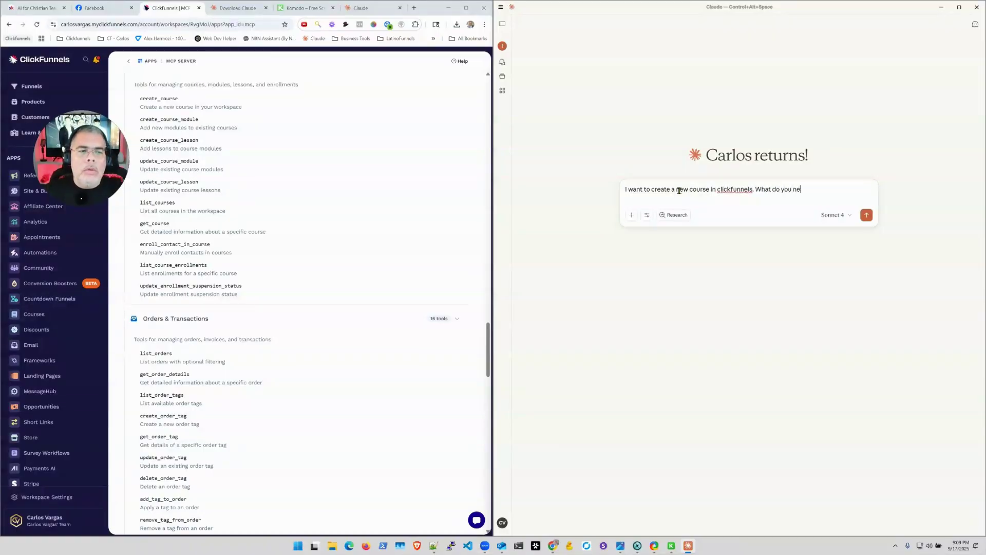
type("ed to start creating the co")
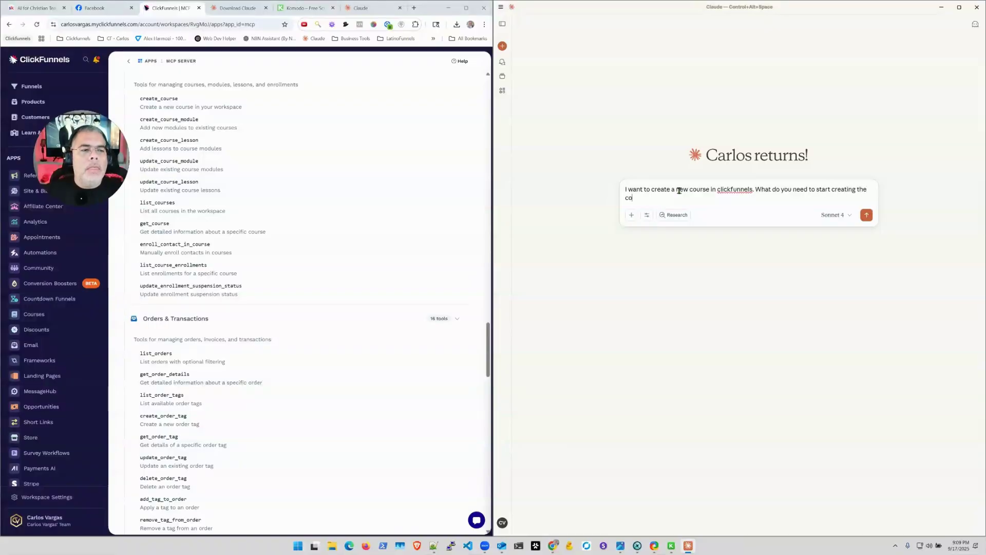
type("urse?")
key("Return")
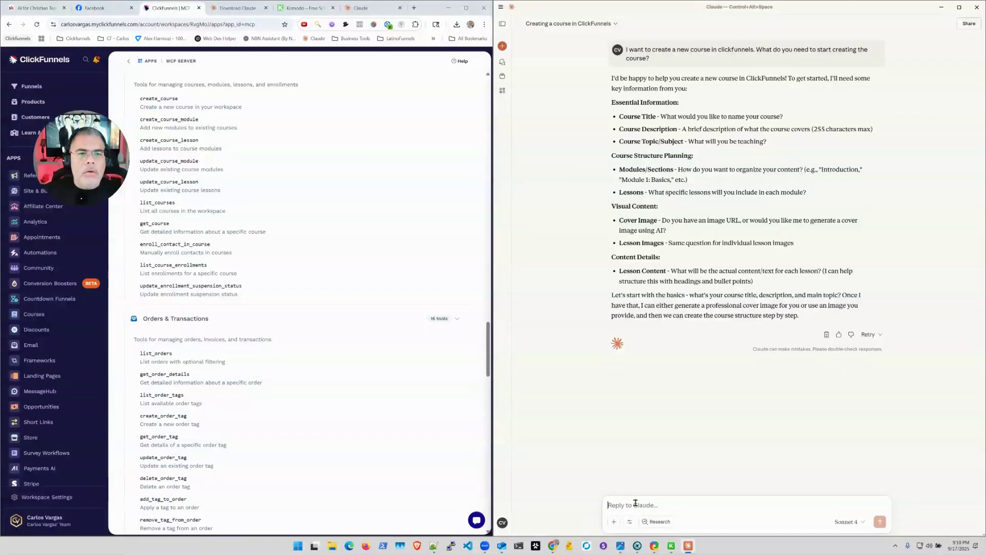
Begin the reply to Claude with "Course Title is: How to".
type("Cou")
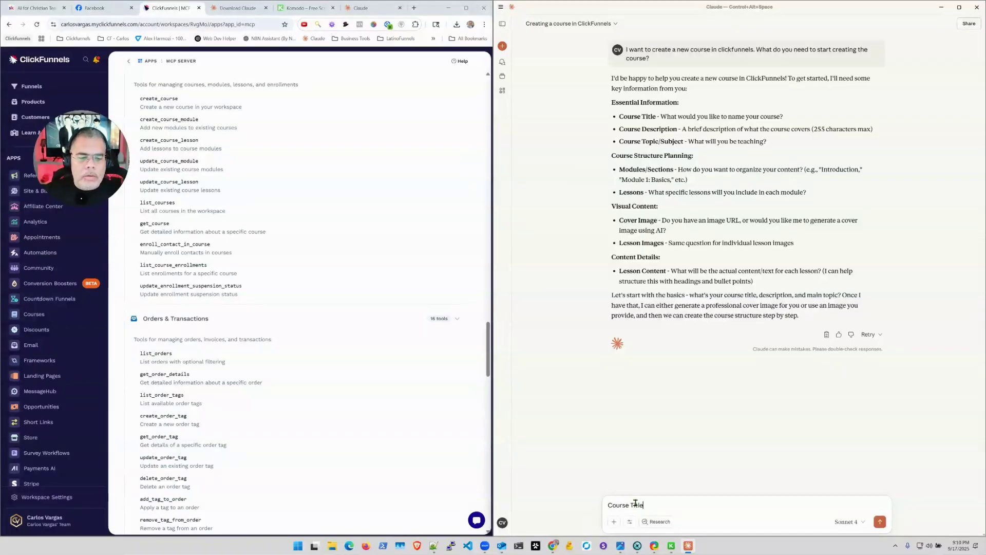
type("rse Title is")
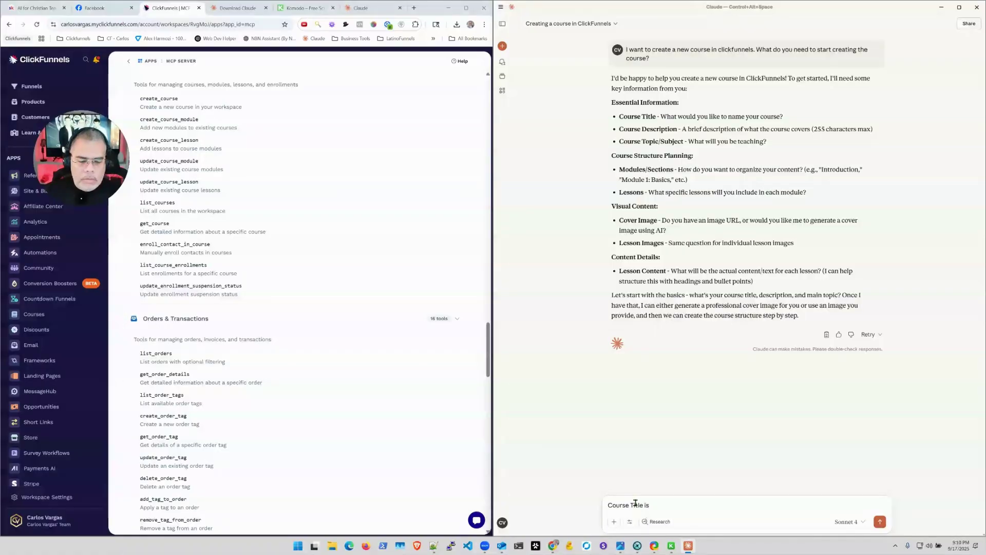
type(": How to")
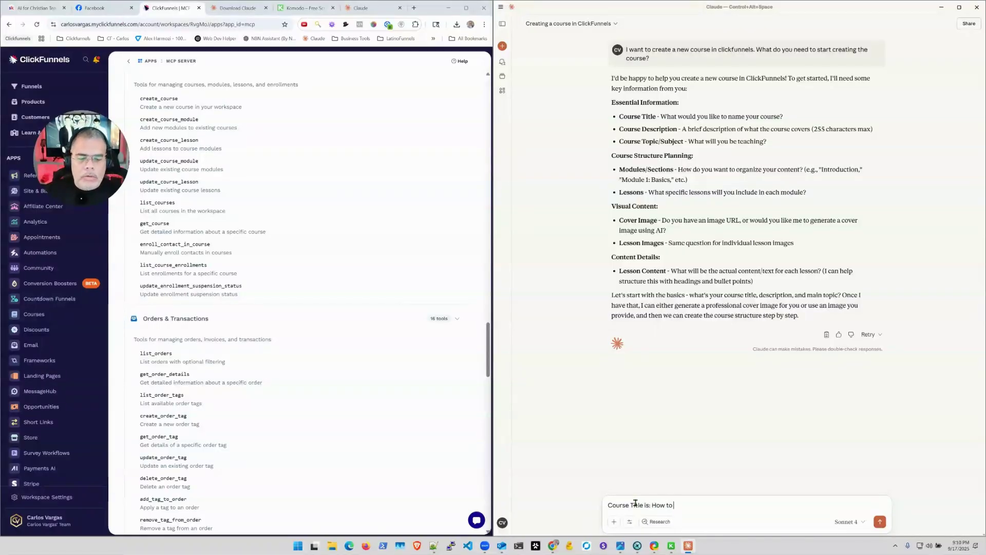
type(" Run a ")
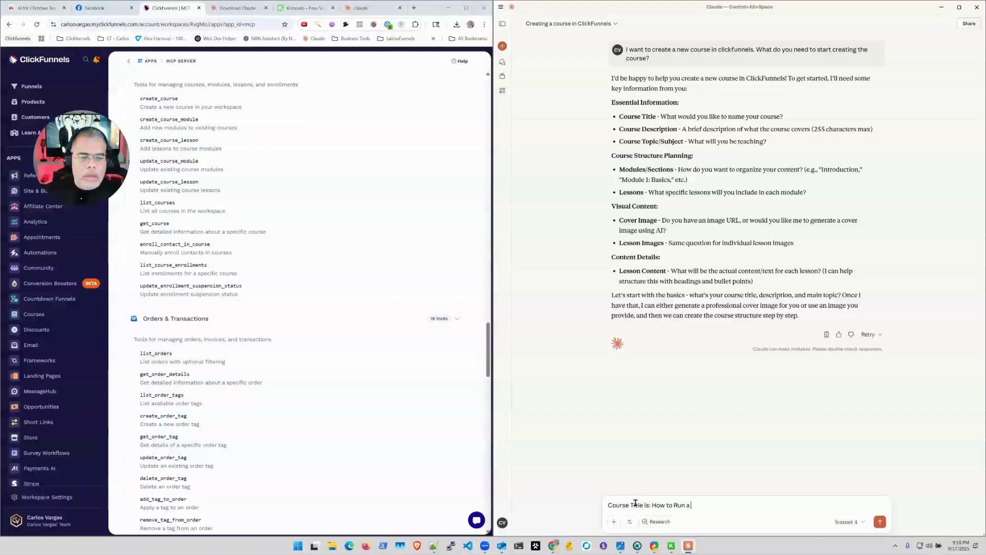
type("Race with")
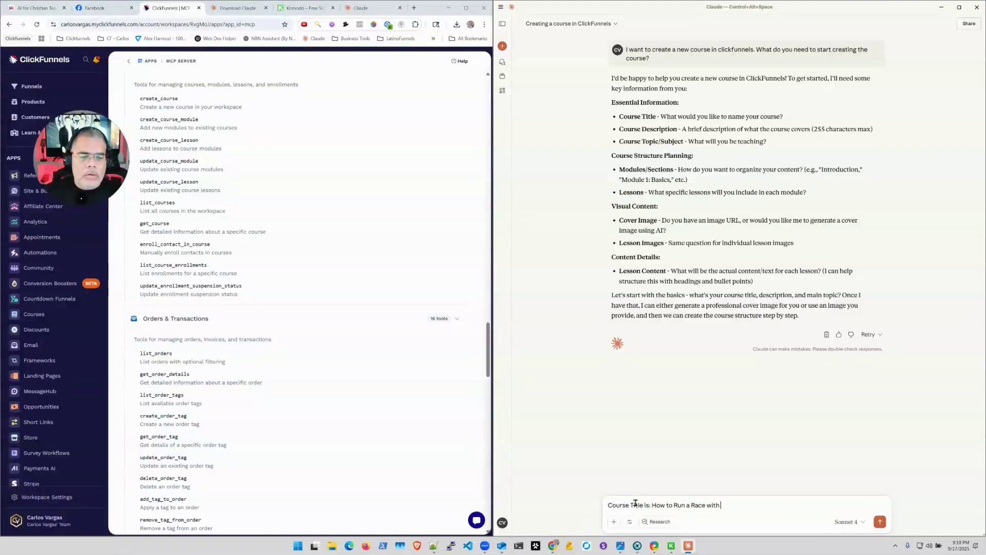
type(" Wa")
key("BackSpace")
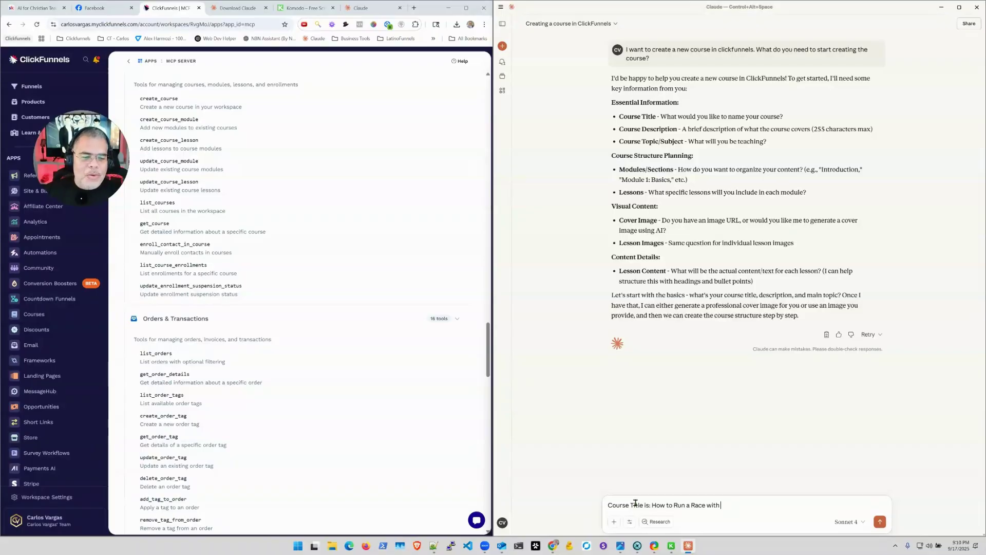
key("BackSpace")
key("BackSpace")
key("BackSpace")
key("BackSpace")
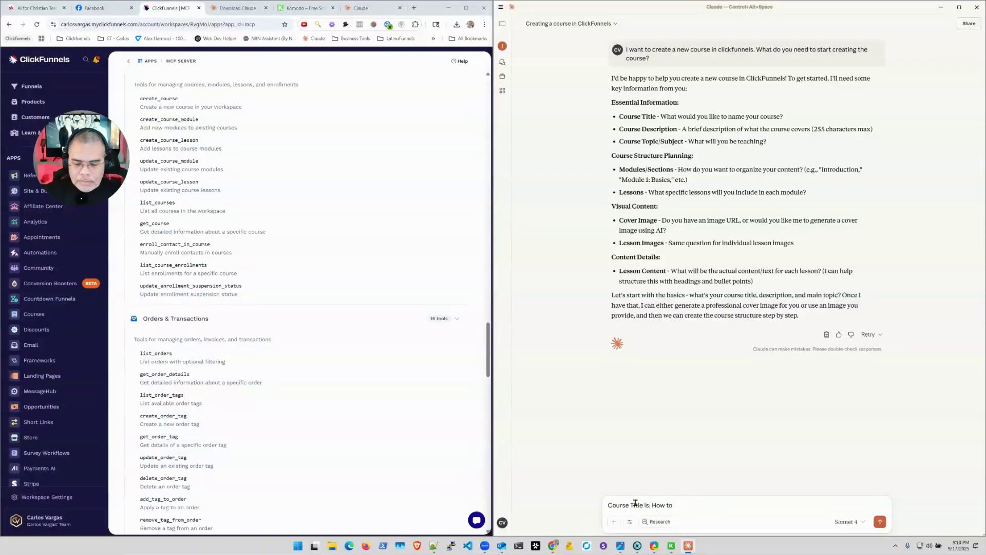
Complete the course title with "create automation workflows." and send the reply.
type("create autom")
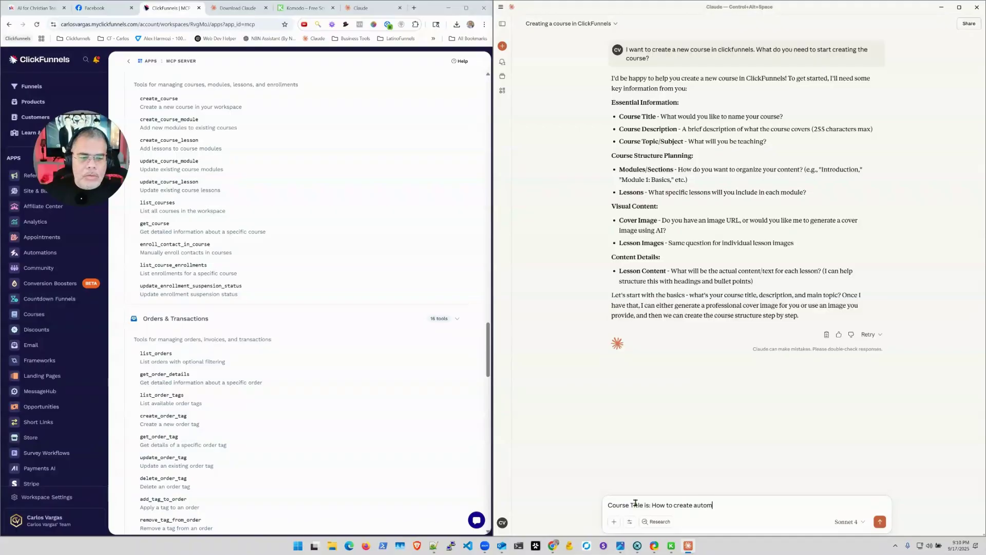
type("ation wor")
key("BackSpace")
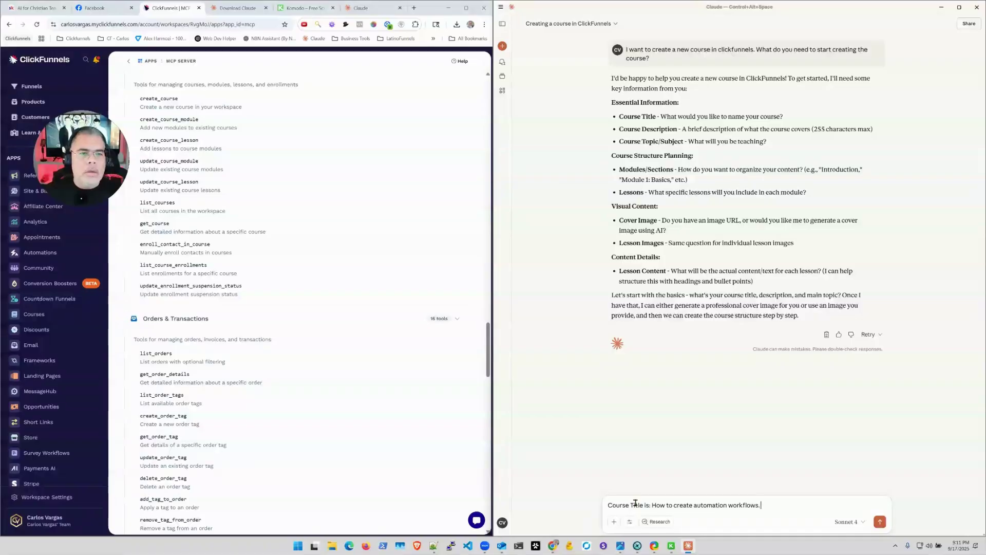
key("Return")
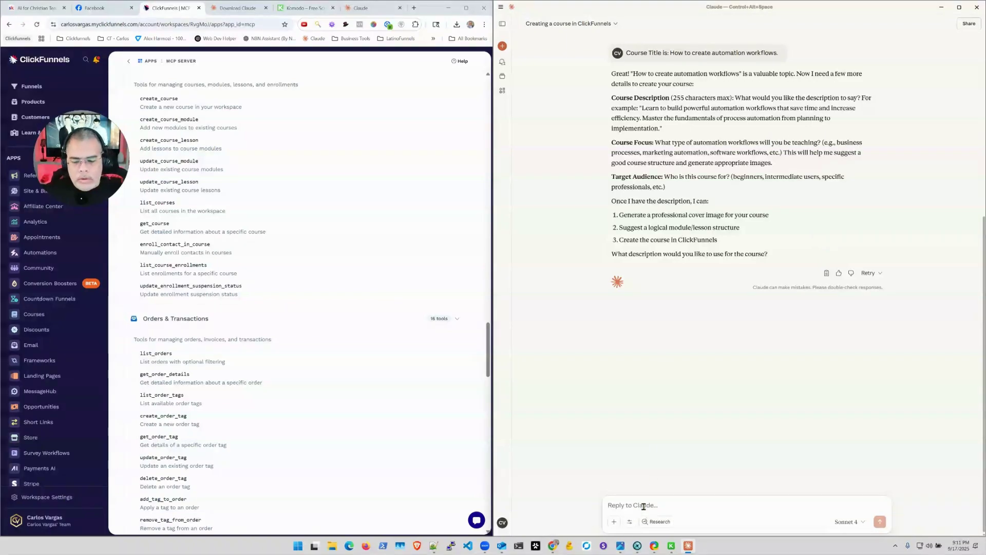
Answer the question about the course focus with "Clickfunnels automation workflows" and send it.
type("Clickfun")
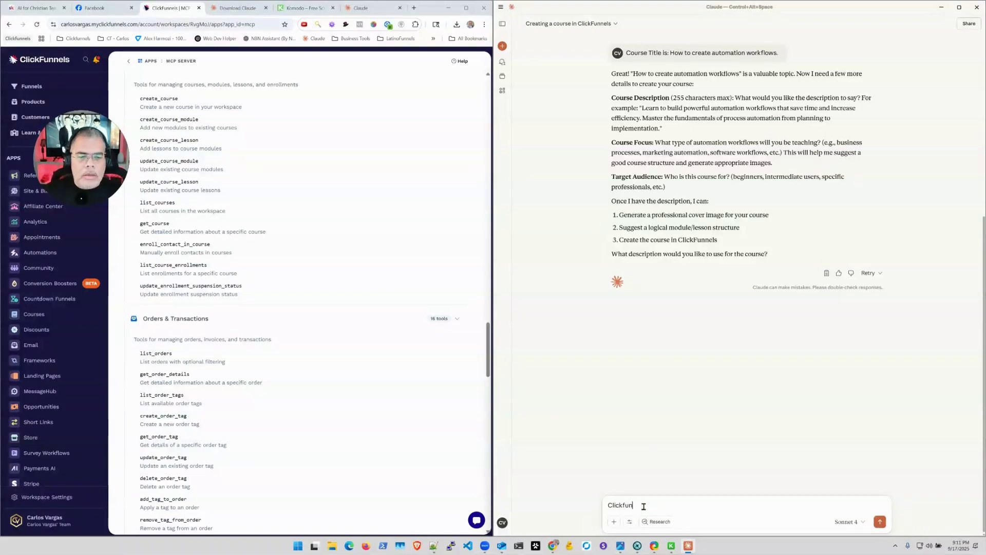
type("nu")
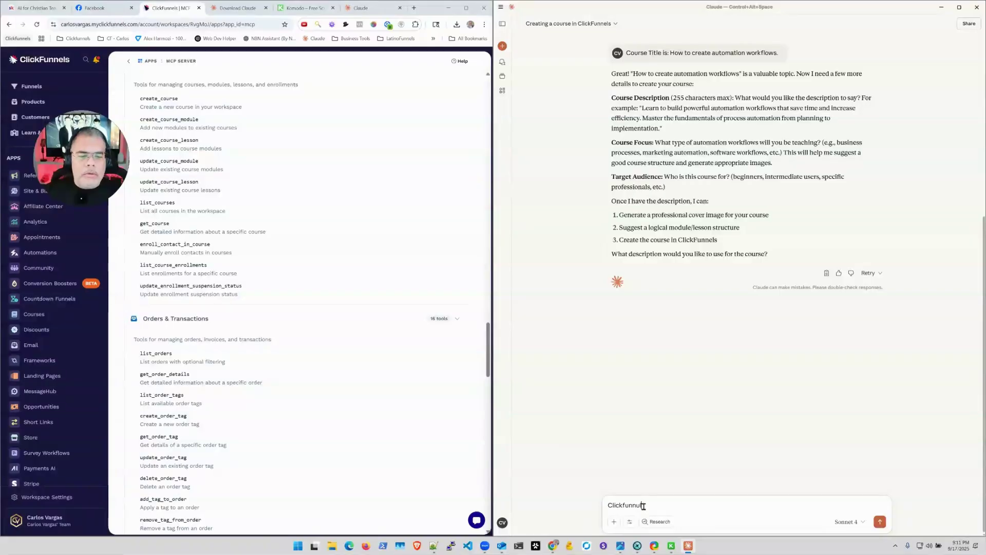
type("els workflows")
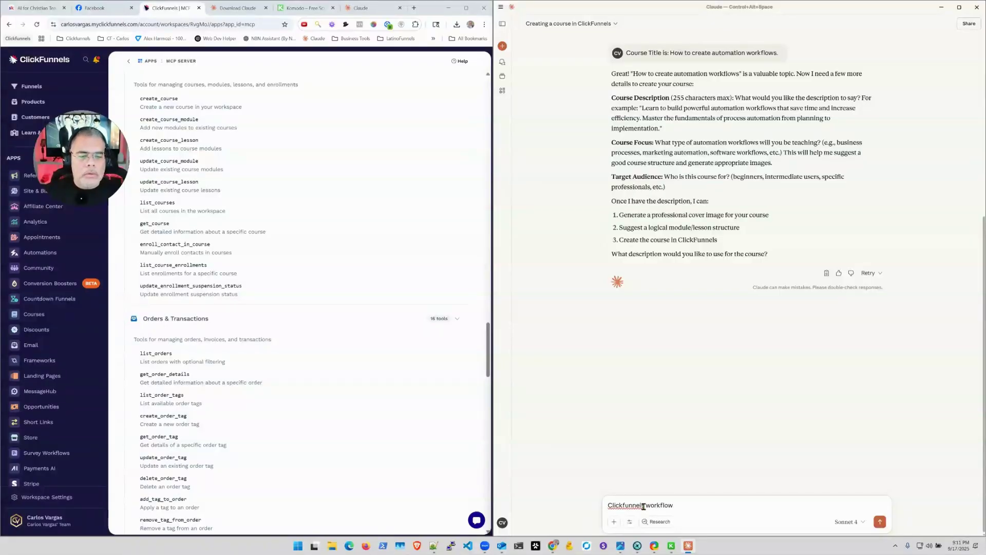
key("BackSpace")
key("BackSpace")
key("BackSpace")
key("BackSpace")
key("BackSpace")
key("BackSpace")
key("BackSpace")
key("BackSpace")
key("BackSpace")
type("automati")
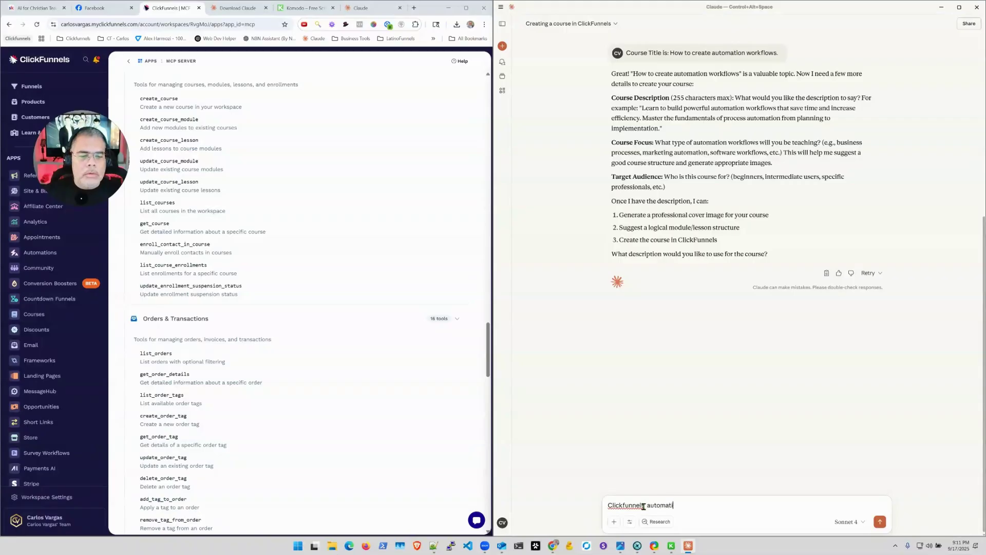
type("on workflows")
key("Return")
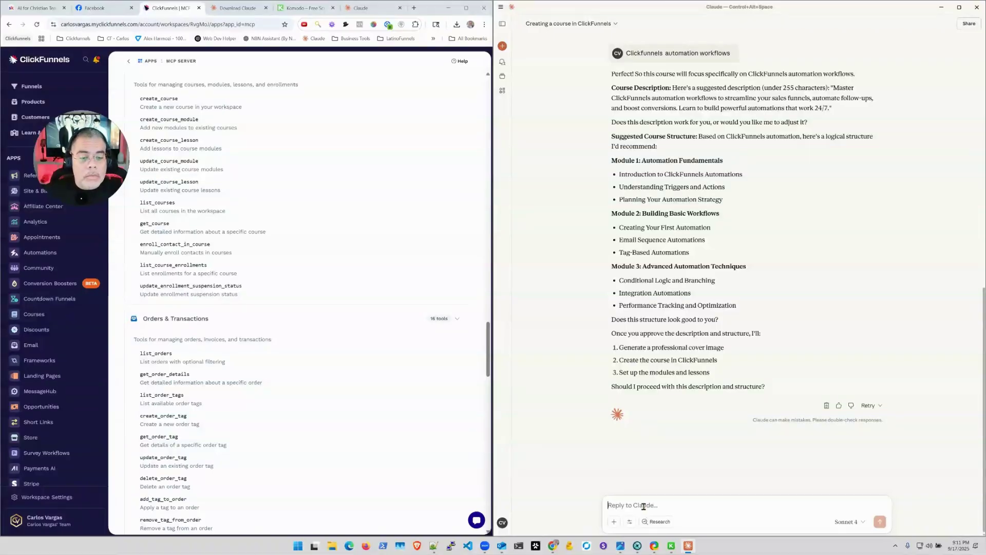
Reply "go a head" to approve the proposal, and always allow the ClickFunnels image, course, module and lesson creation tools.
type("go a head")
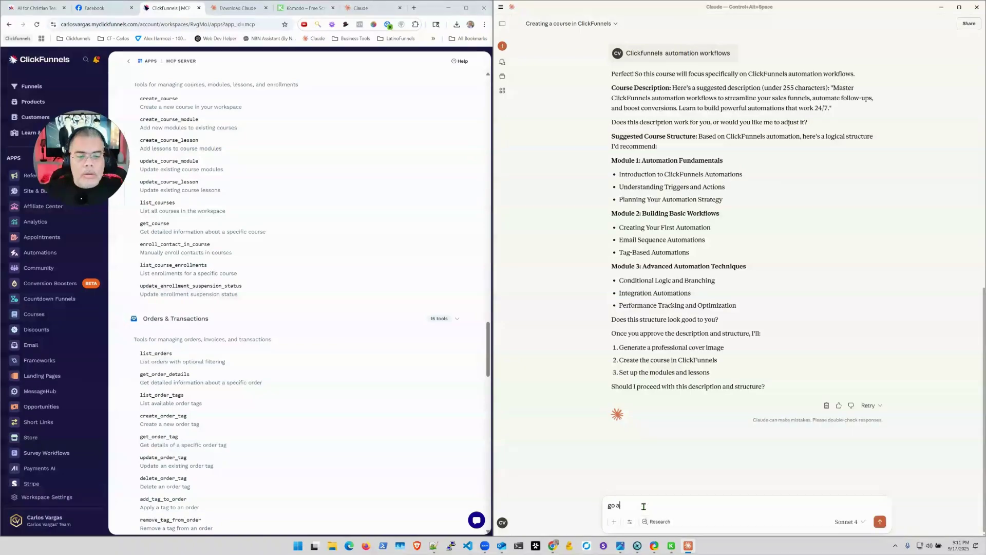
key("Return")
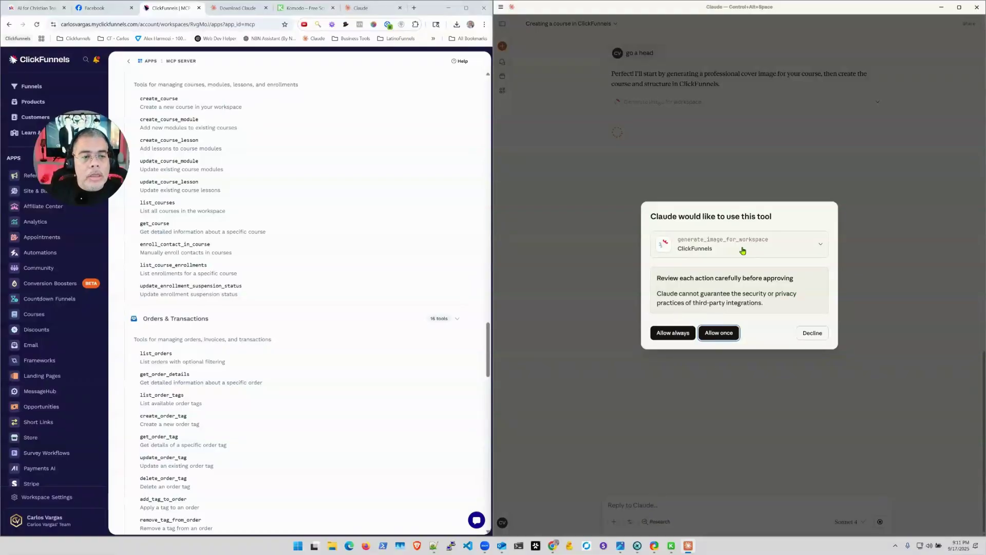
left_click(673, 333)
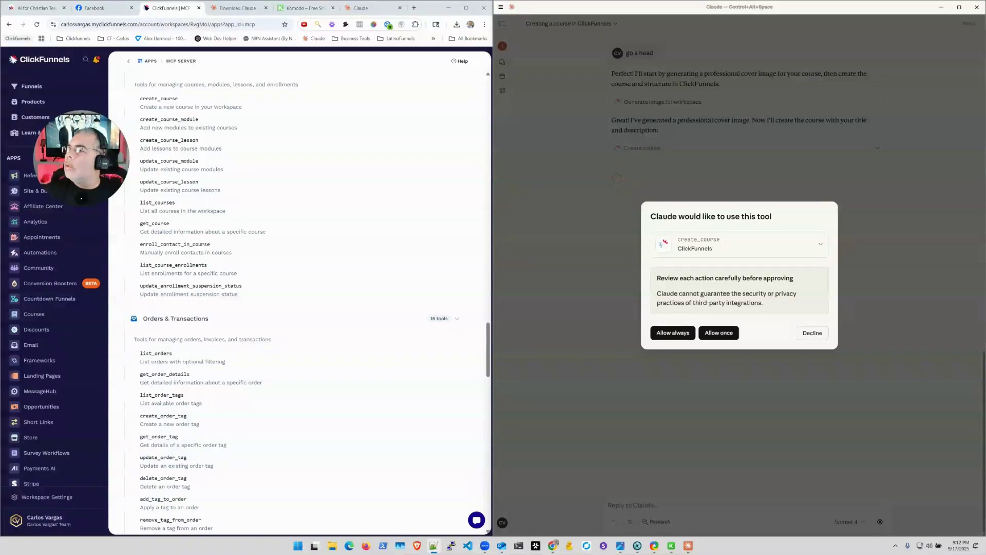
left_click(684, 337)
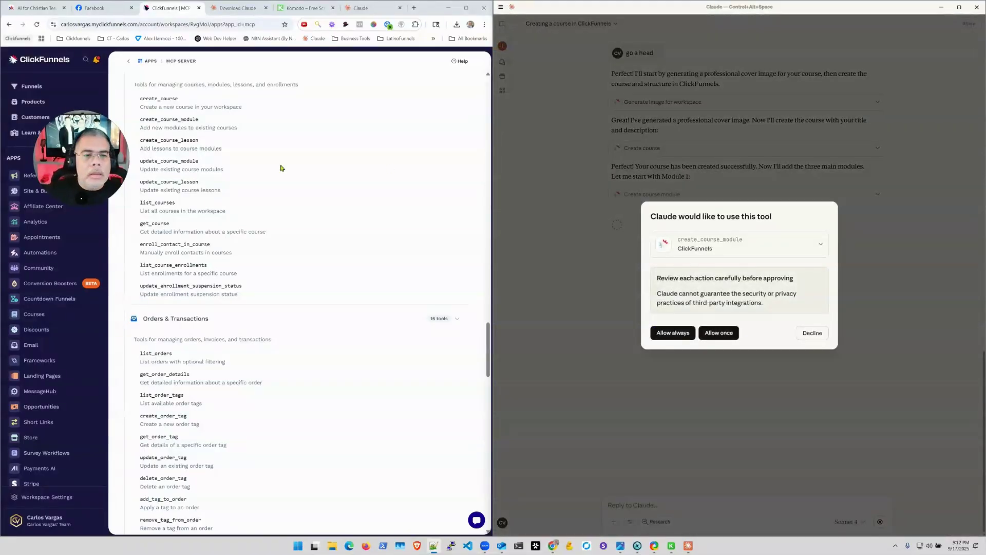
left_click(673, 333)
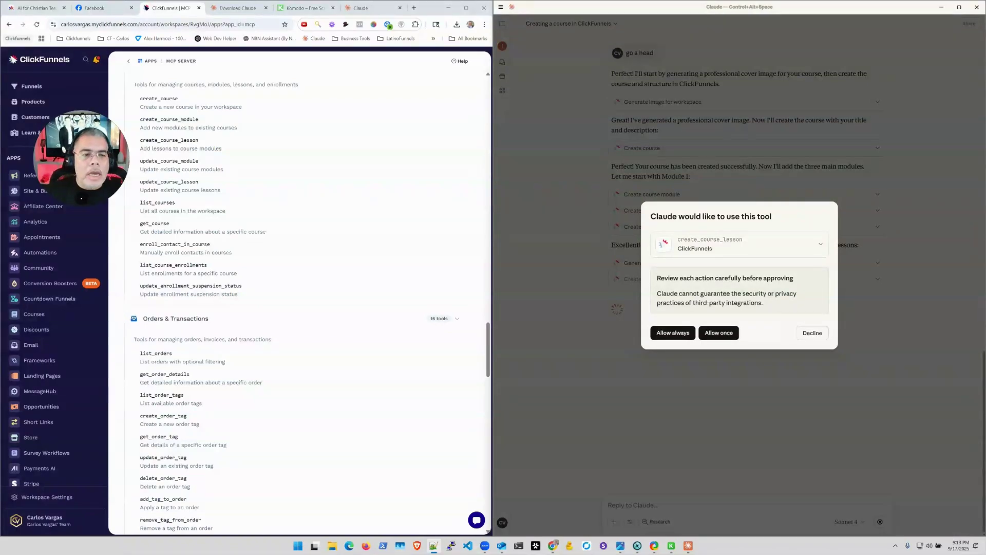
left_click(673, 332)
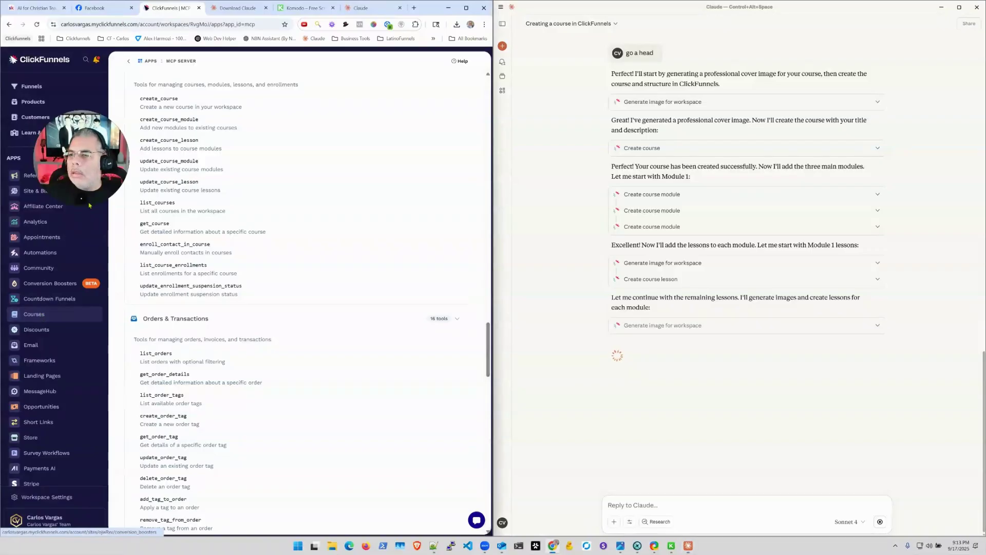
Open the "How to create automation workflows" course from the ClickFunnels course list.
mouse_move(89, 205)
left_click(34, 314)
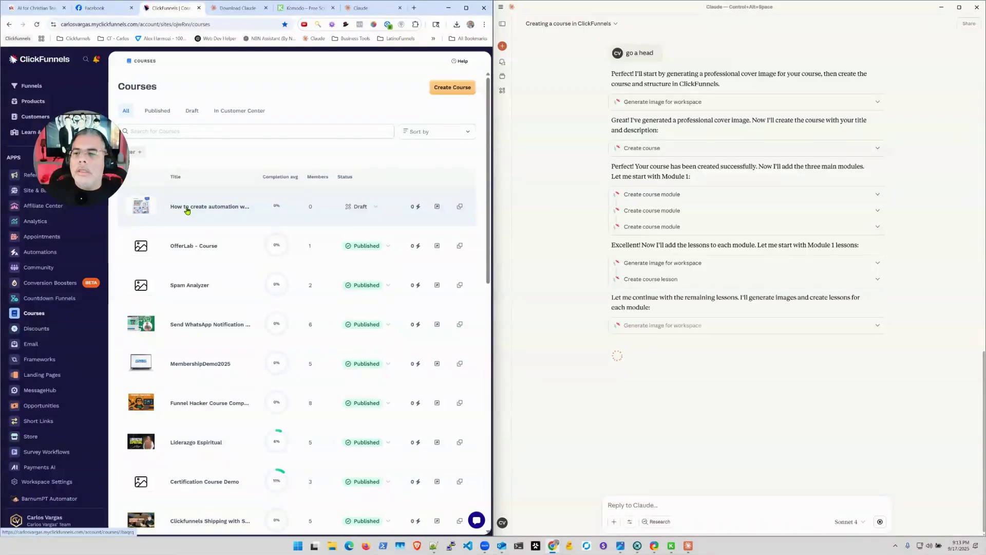
left_click(187, 208)
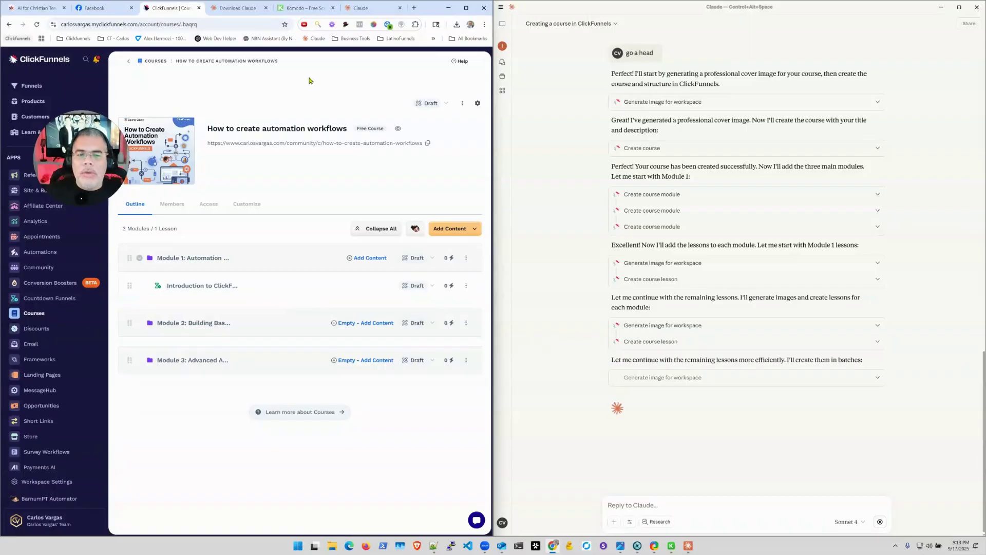
Reload the course page repeatedly and check its outline for newly added lessons in the three modules.
left_click(36, 24)
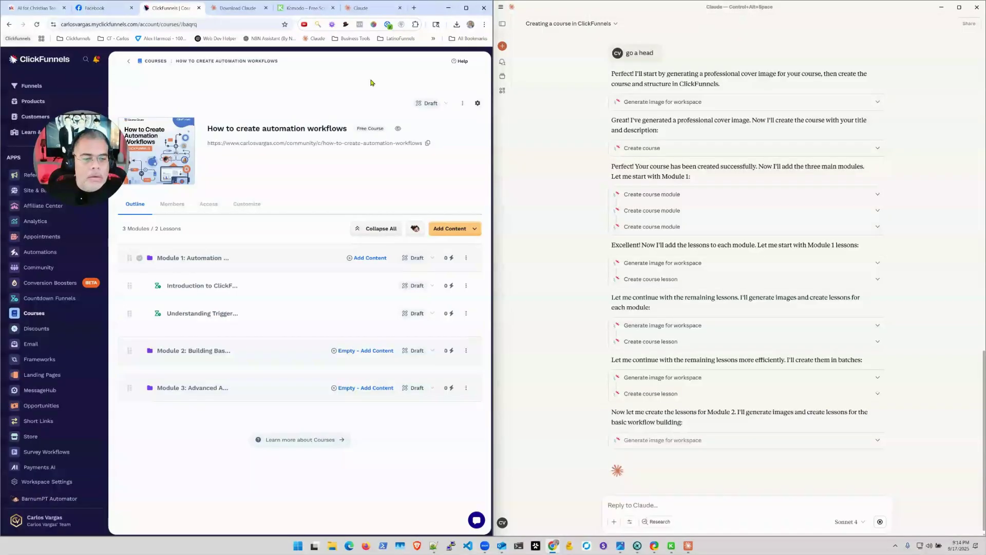
left_click(34, 26)
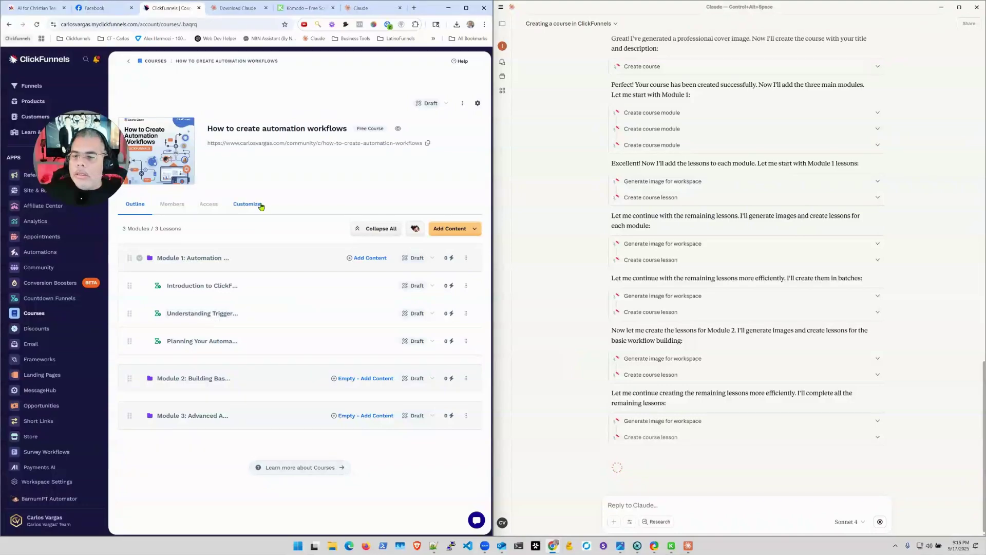
left_click(36, 24)
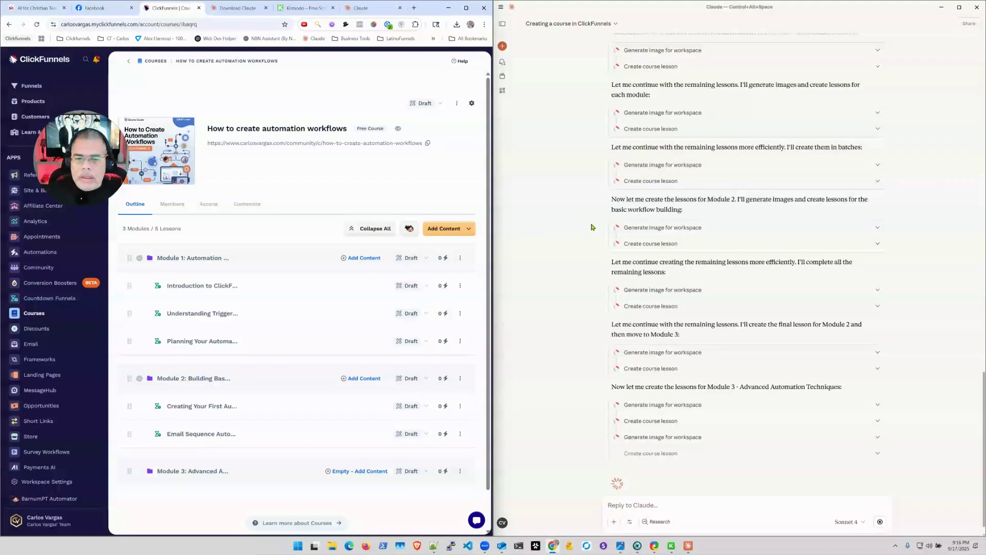
left_click(36, 25)
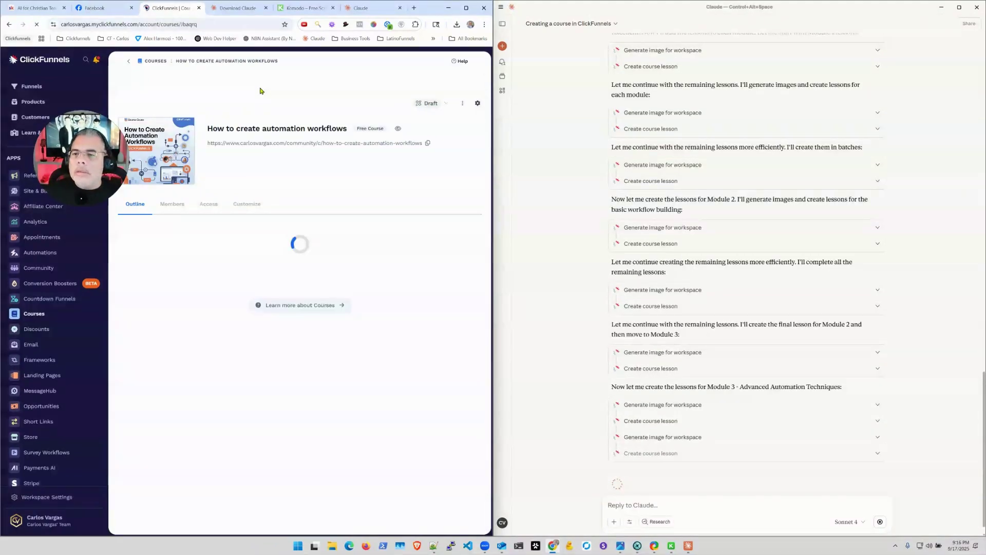
scroll(280, 226, "down", 3)
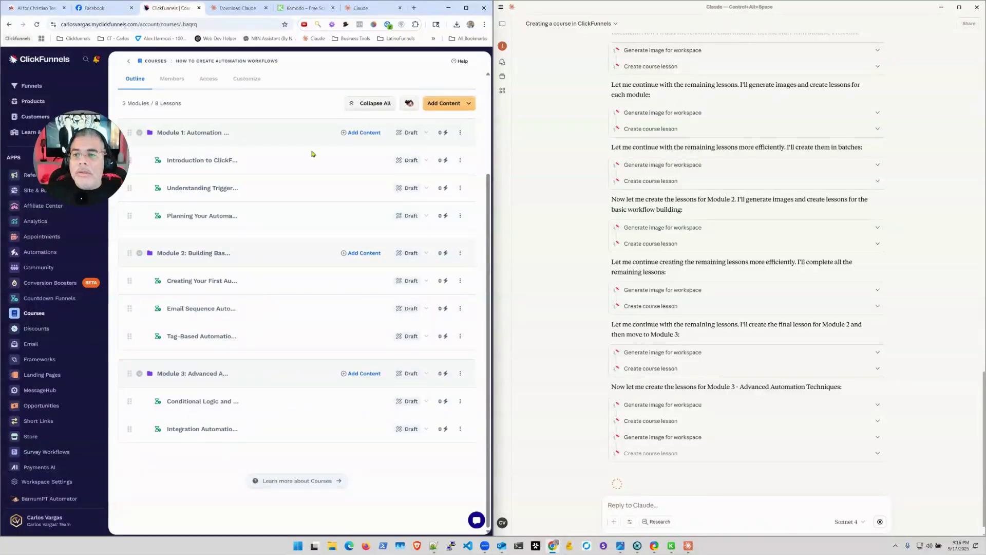
left_click(37, 24)
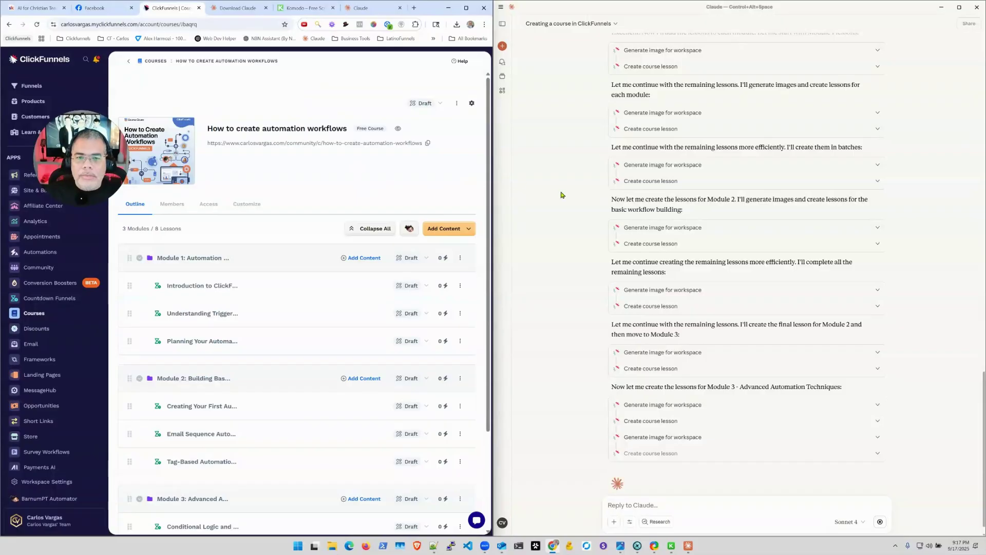
scroll(590, 233, "down", 1)
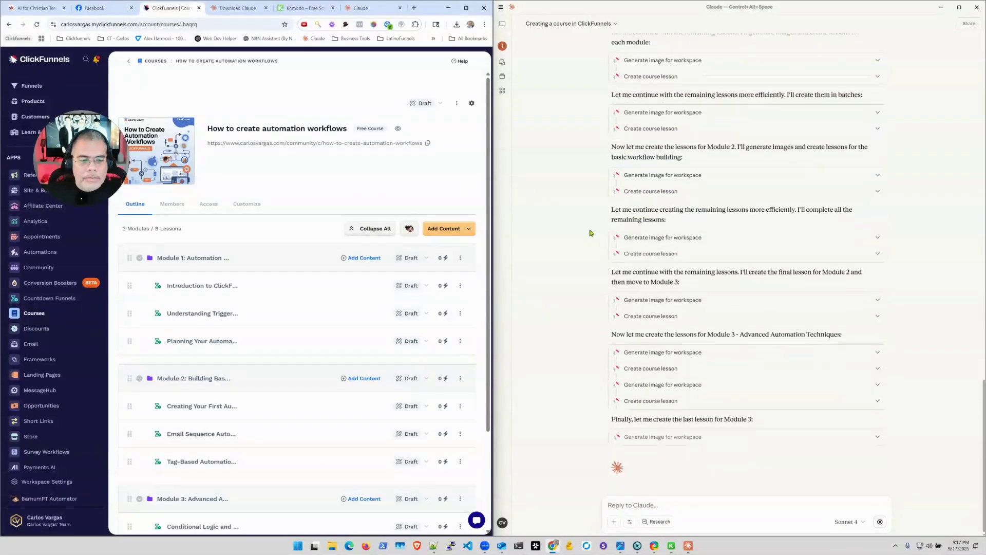
scroll(338, 275, "down", 3)
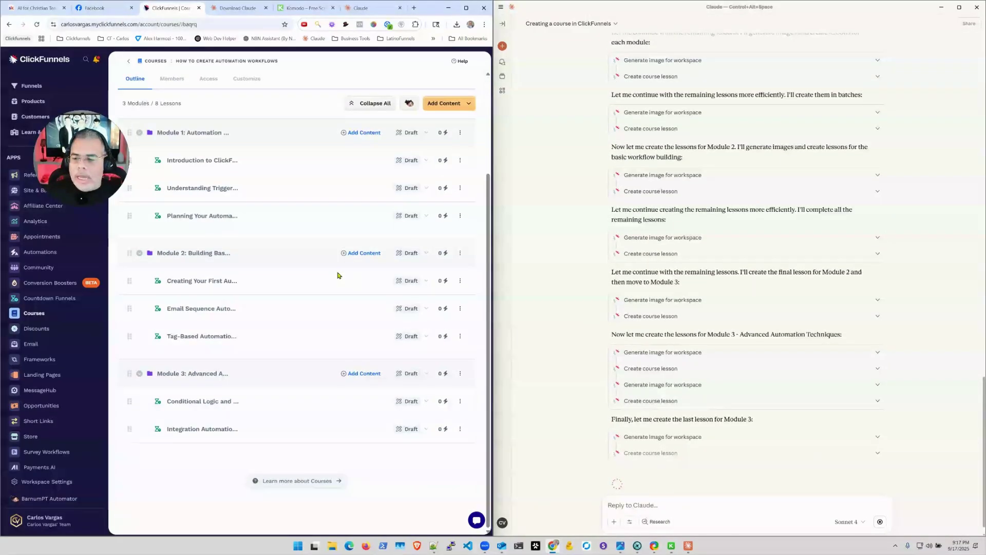
left_click(149, 63)
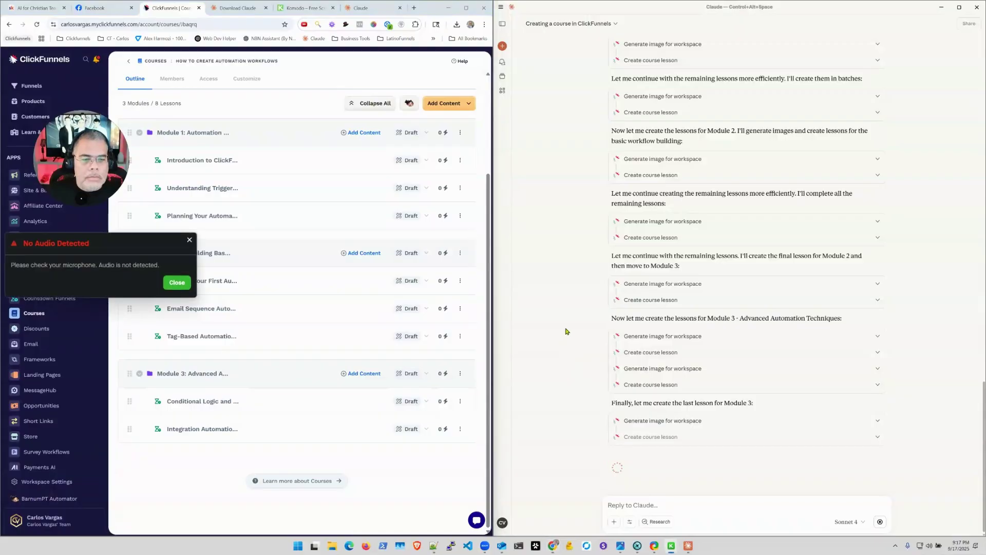
Dismiss the audio warning, reload the course page, and expand Module 1 in the outline.
left_click(189, 240)
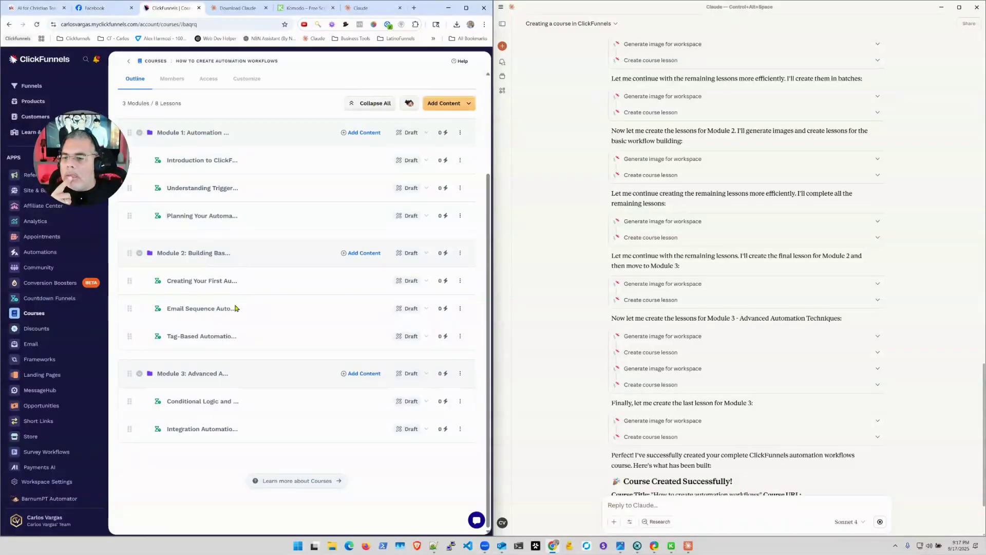
left_click(37, 26)
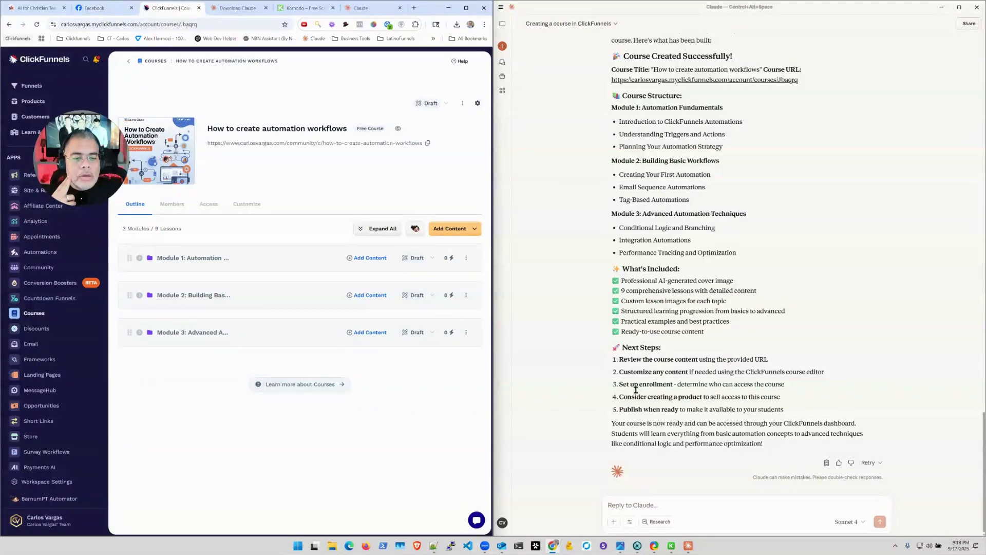
left_click(200, 259)
Open the "Introduction to ClickFunnels Automations" lesson, read its content from the introduction through Getting Started, and close it.
left_click(205, 286)
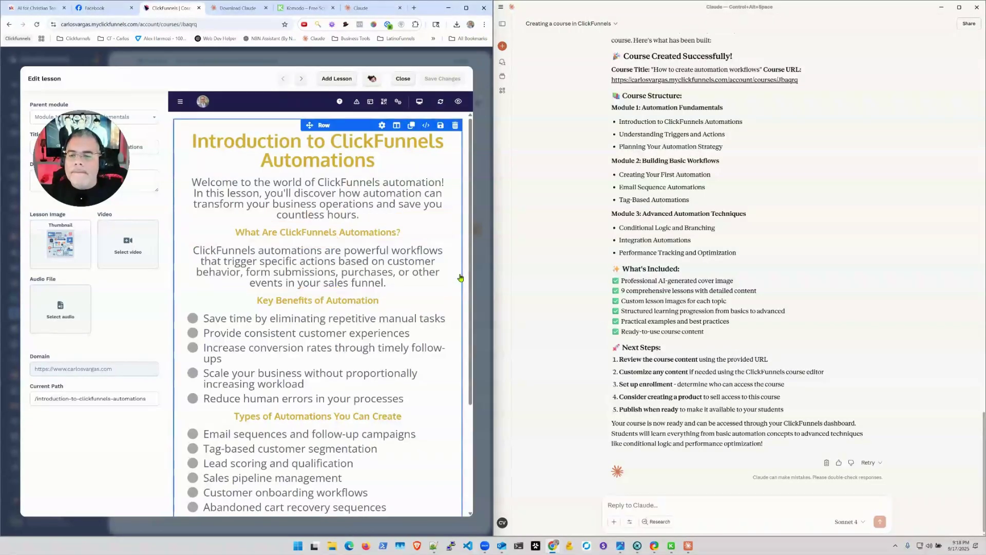
scroll(460, 278, "down", 3)
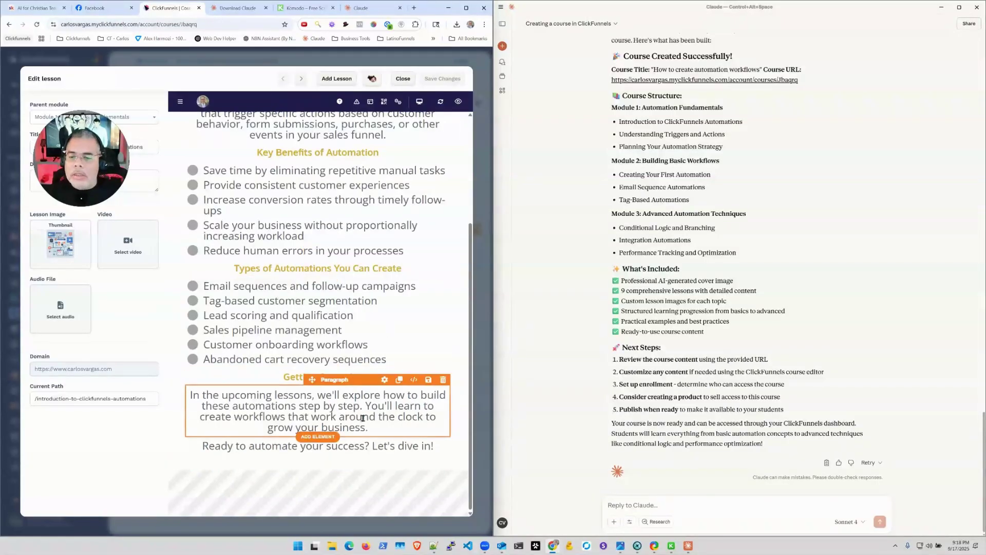
scroll(356, 303, "up", 3)
scroll(357, 303, "up", 1)
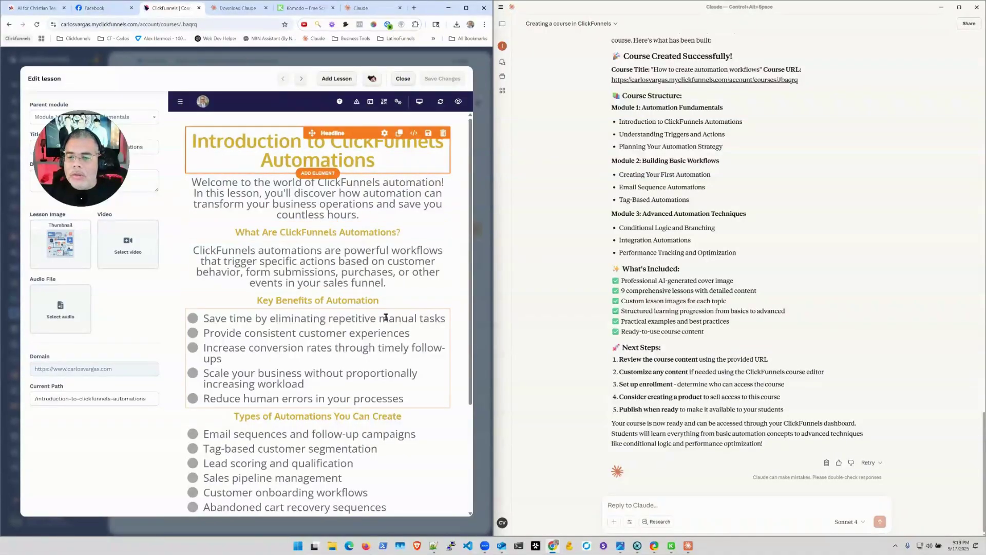
scroll(348, 378, "down", 1)
scroll(348, 378, "down", 3)
scroll(385, 226, "up", 4)
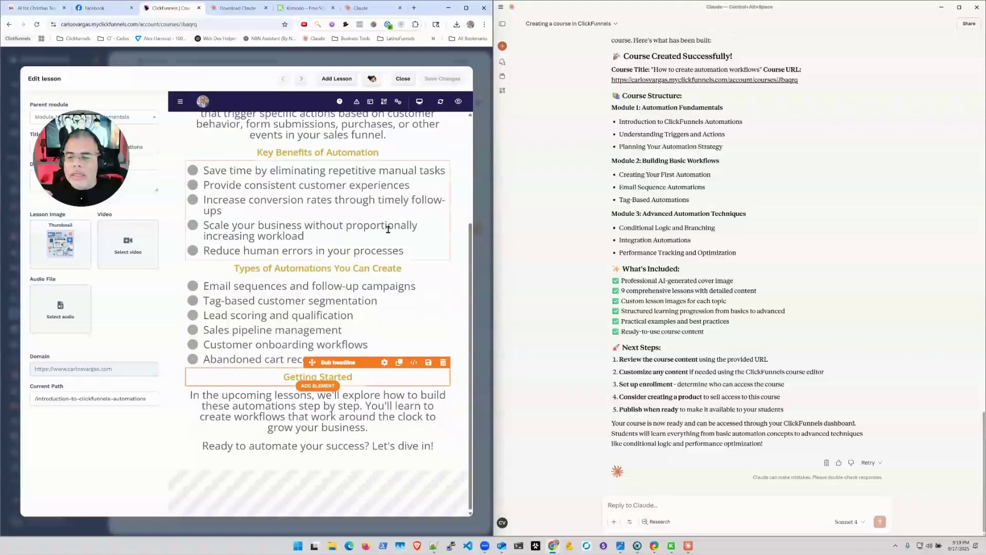
left_click(397, 102)
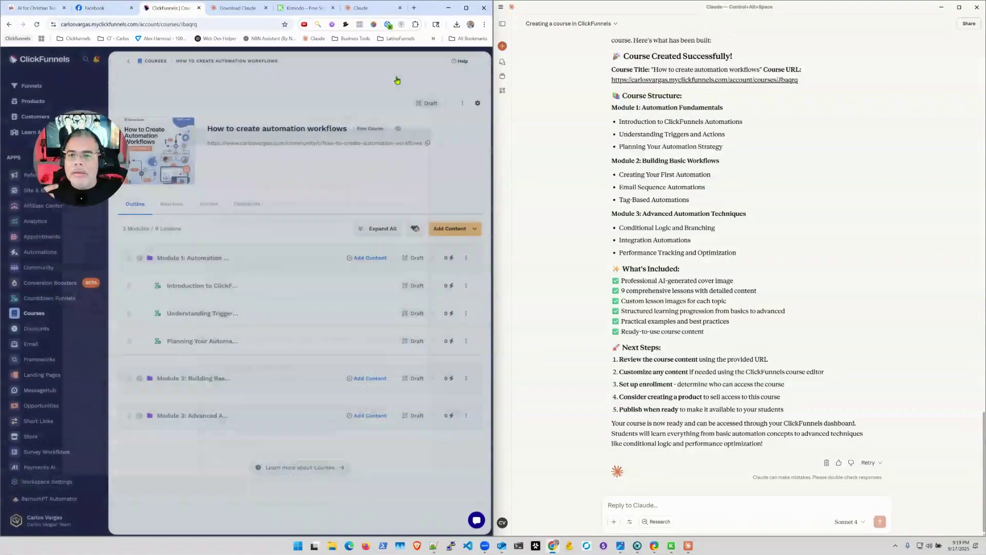
left_click(403, 78)
Open the "Understanding Triggers and Actions" lesson, review its content on triggers, actions and planning logic, and close it.
left_click(202, 314)
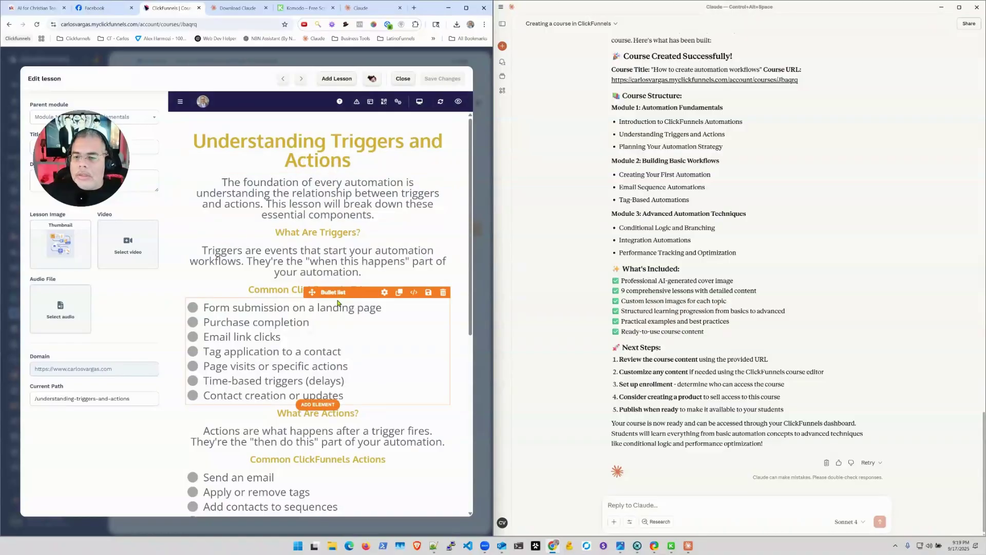
scroll(370, 303, "down", 3)
scroll(370, 301, "down", 4)
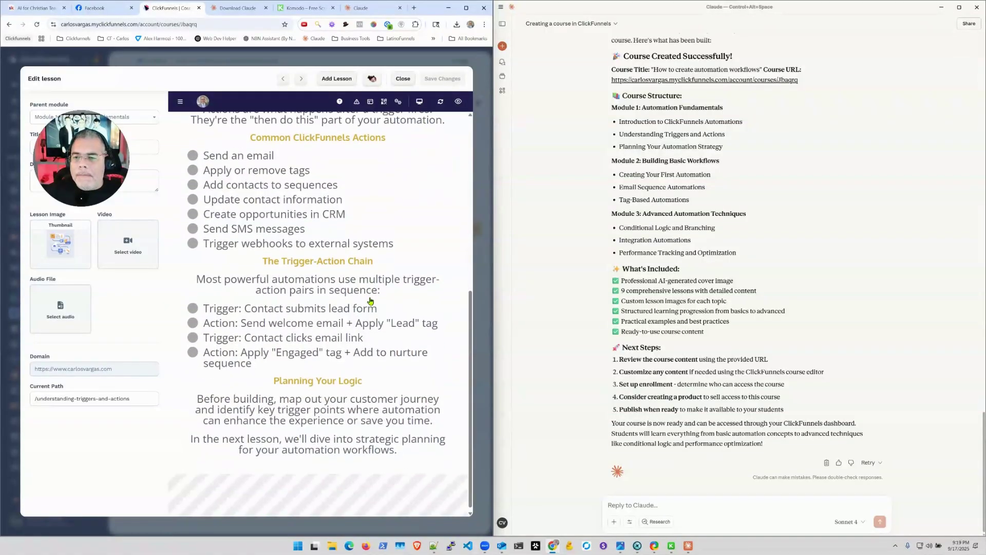
scroll(369, 301, "up", 7)
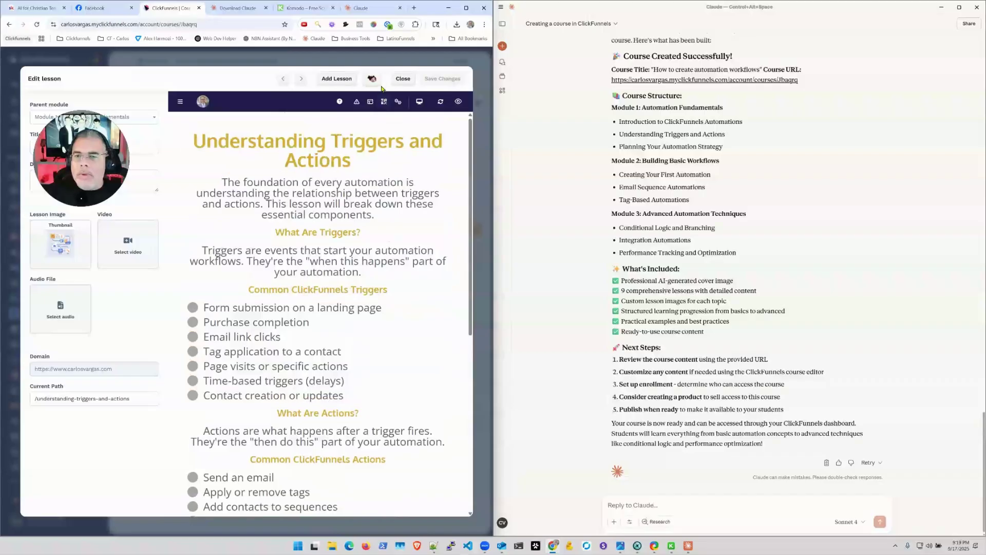
left_click(404, 79)
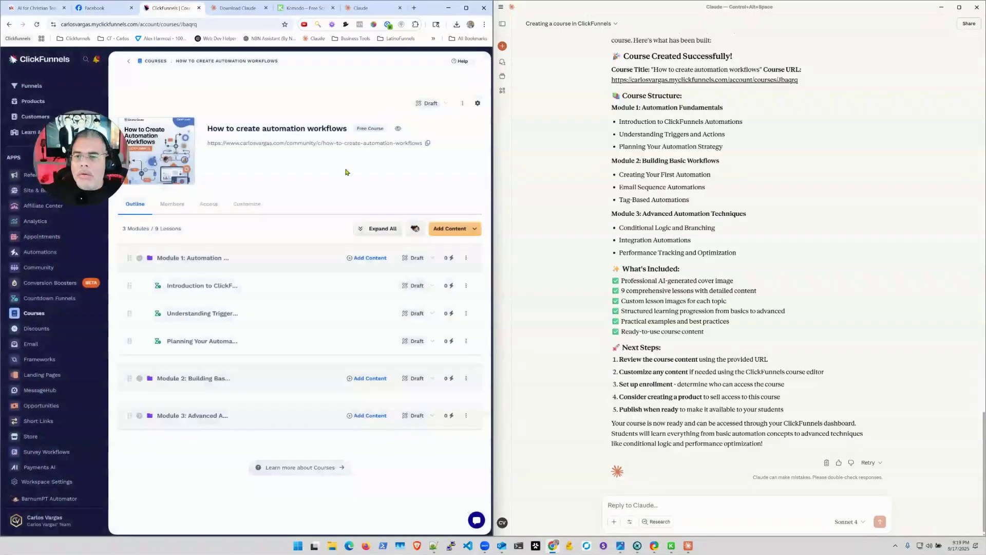
Open the "Planning Your Automation Strategy" lesson, review its sections from goals to documentation, and close it.
left_click(203, 341)
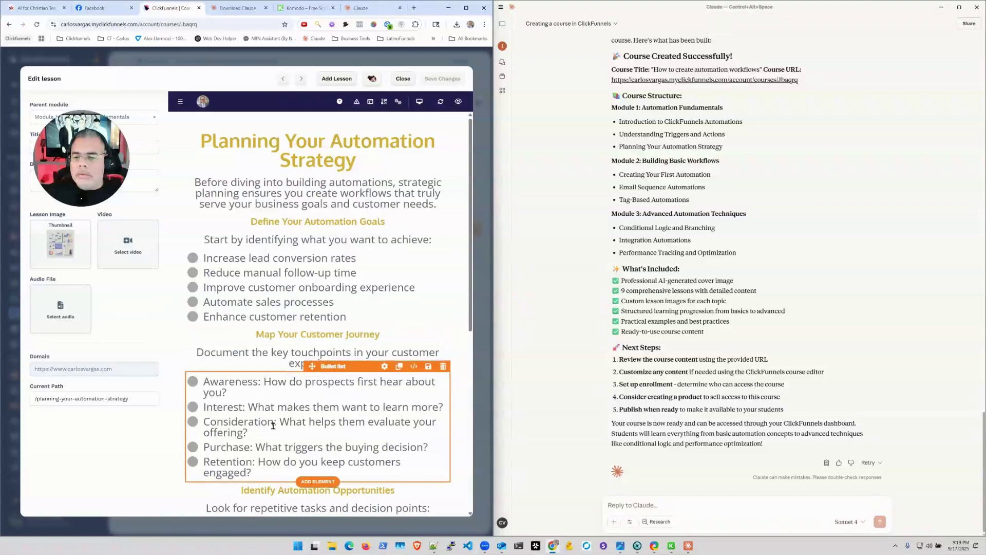
scroll(271, 391, "down", 3)
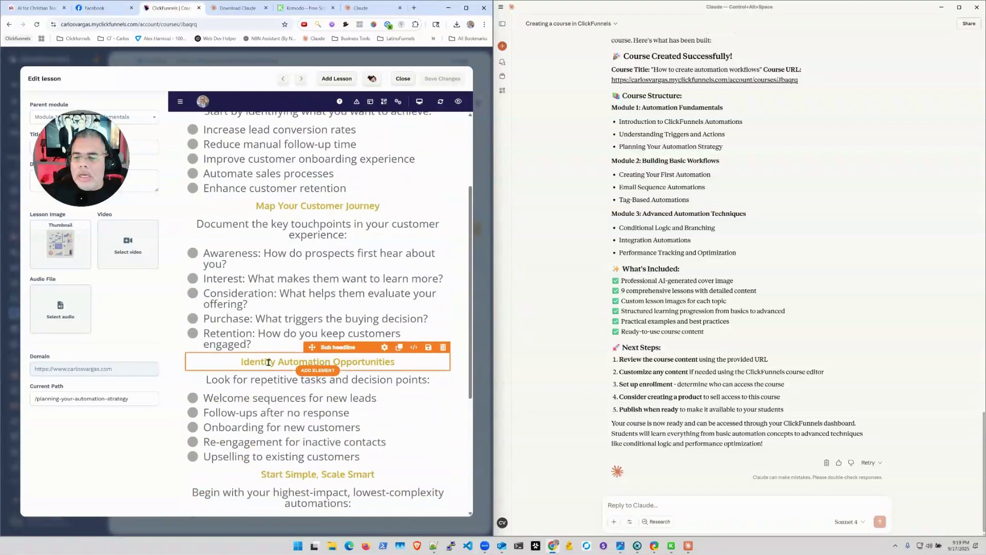
scroll(231, 360, "down", 1)
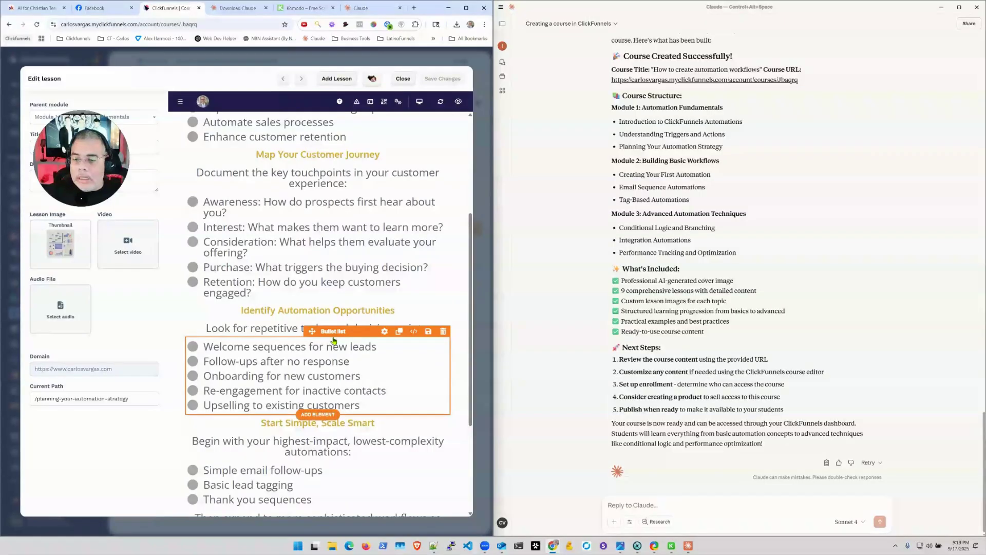
scroll(351, 420, "down", 3)
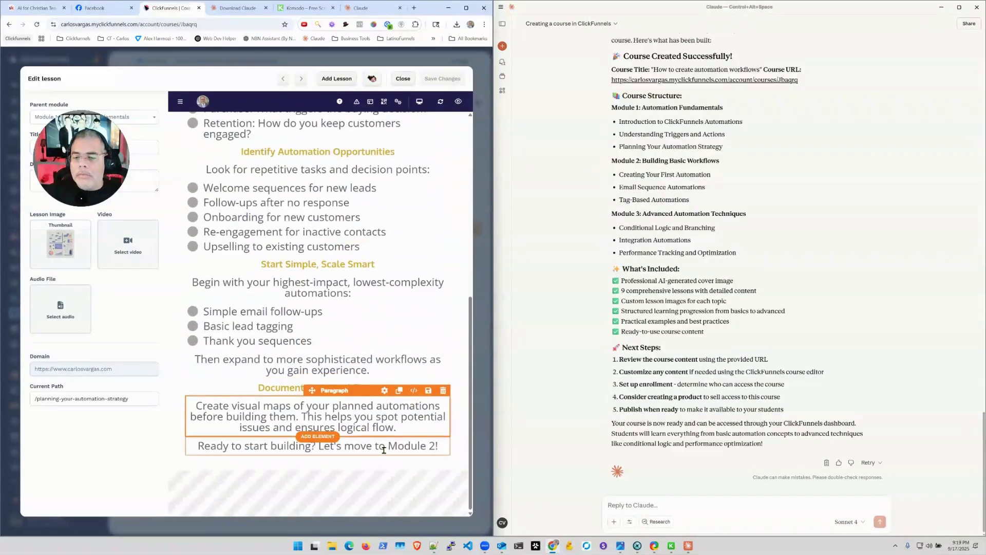
scroll(397, 309, "up", 7)
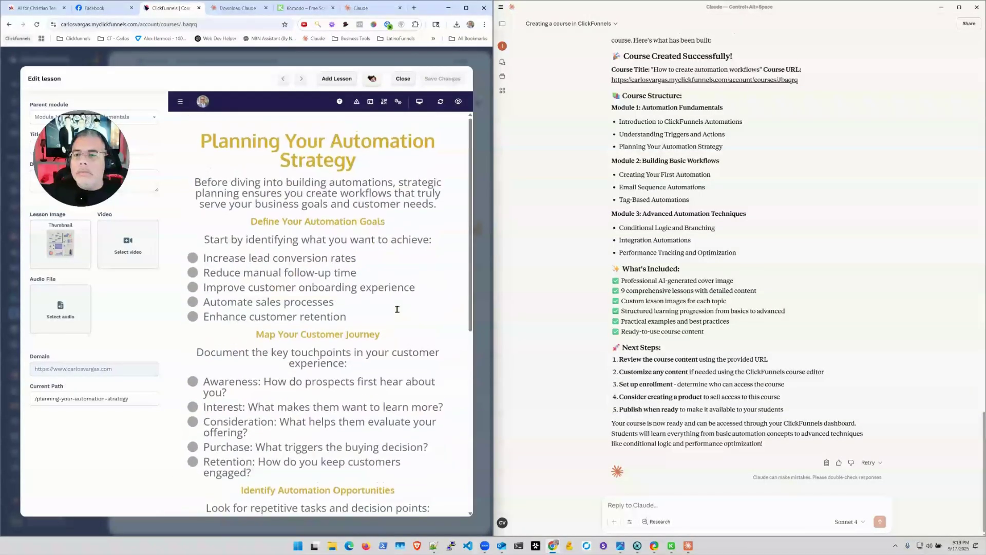
left_click(400, 102)
left_click(404, 79)
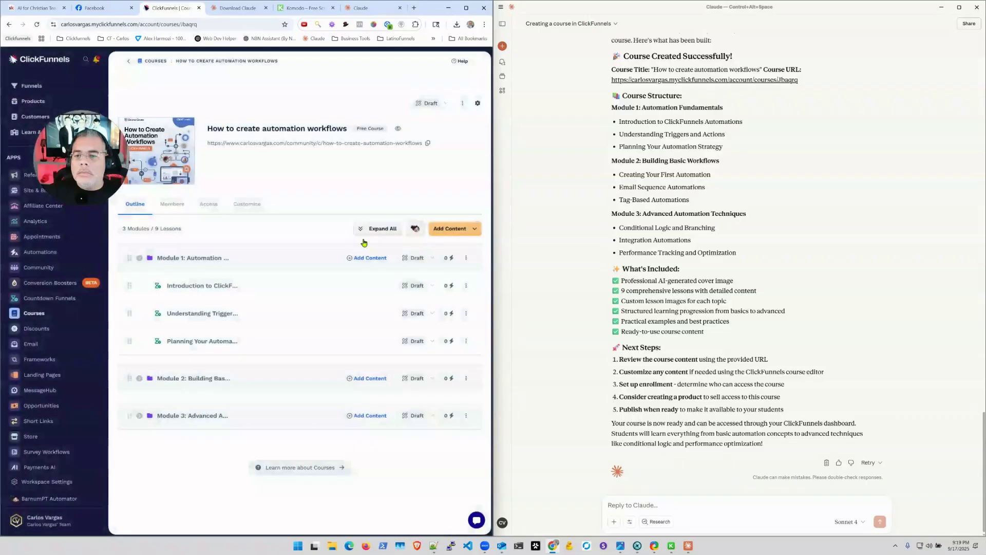
Publish Module 1 immediately, without enrolling existing students or including its unpublished content.
left_click(417, 258)
left_click(411, 274)
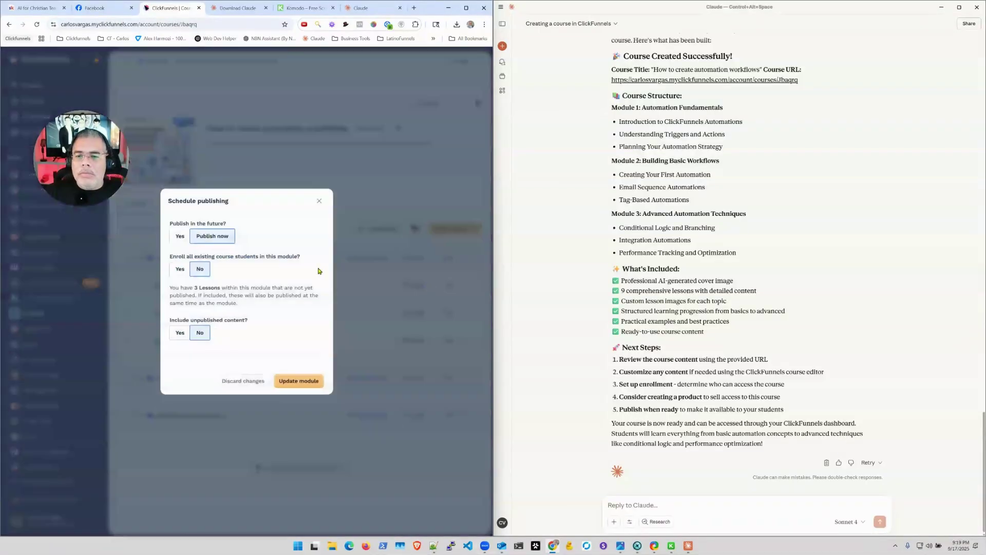
left_click(293, 380)
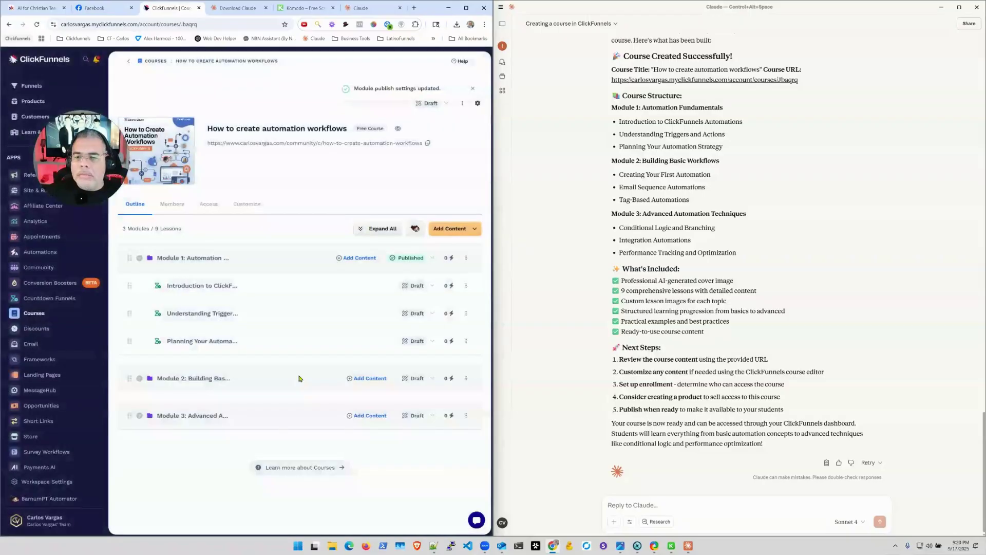
Publish the three lessons in Module 1, including "Understanding Triggers and Actions" and "Planning Your Automation Strategy".
left_click(433, 313)
left_click(413, 329)
left_click(431, 341)
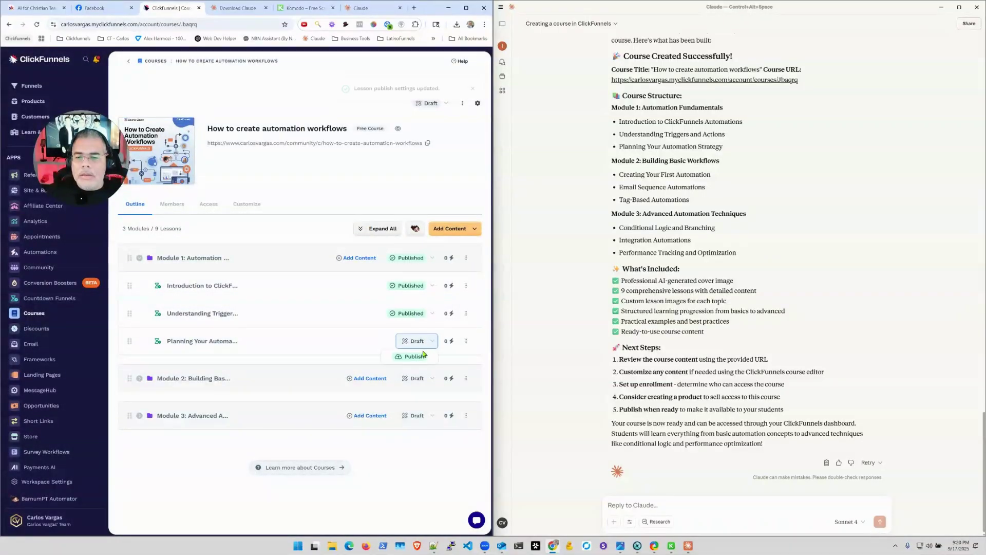
left_click(413, 356)
Publish Module 2 immediately, without enrolling existing students or including its unpublished content.
left_click(431, 378)
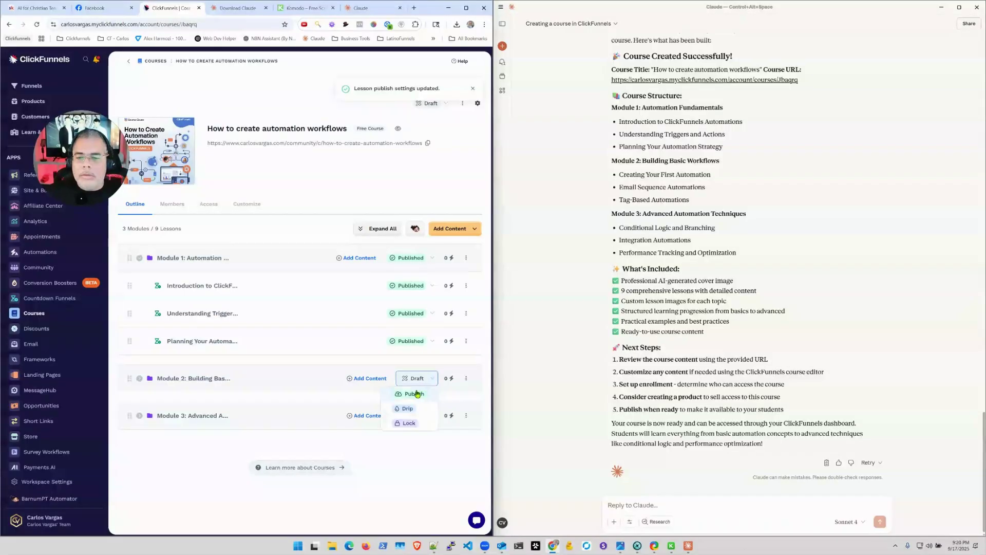
left_click(415, 393)
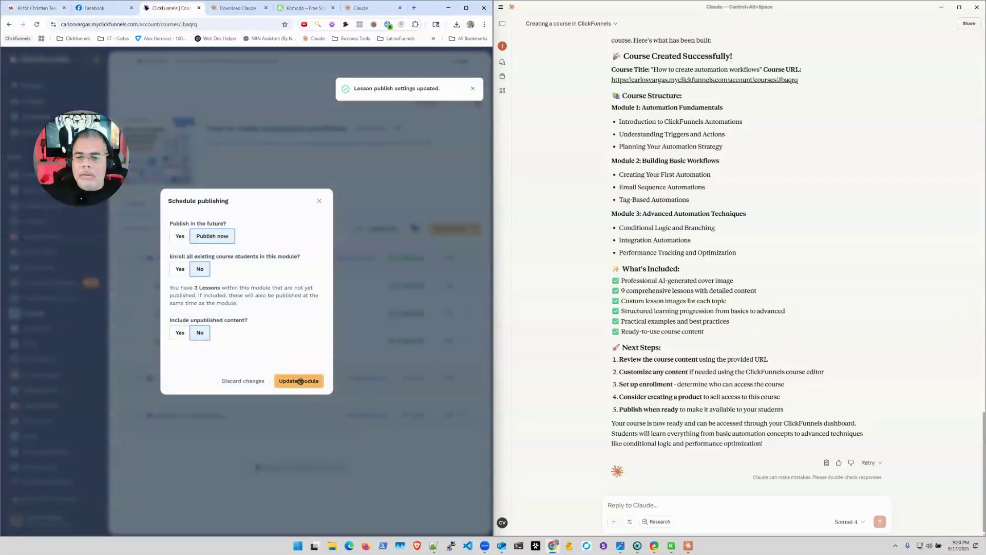
left_click(304, 381)
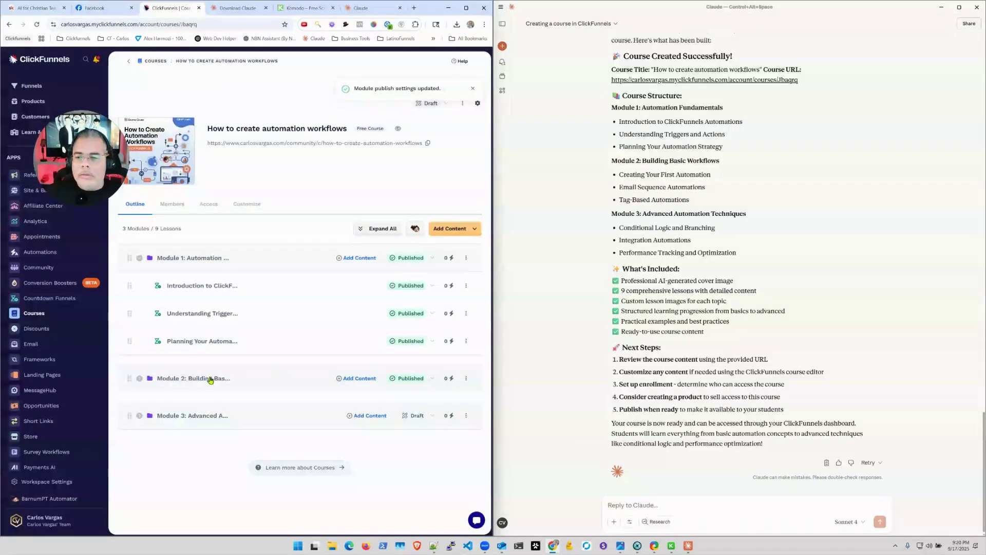
Expand Module 2 and publish its lessons on creating a first automation, email sequence automations and tag-based automations.
left_click(138, 381)
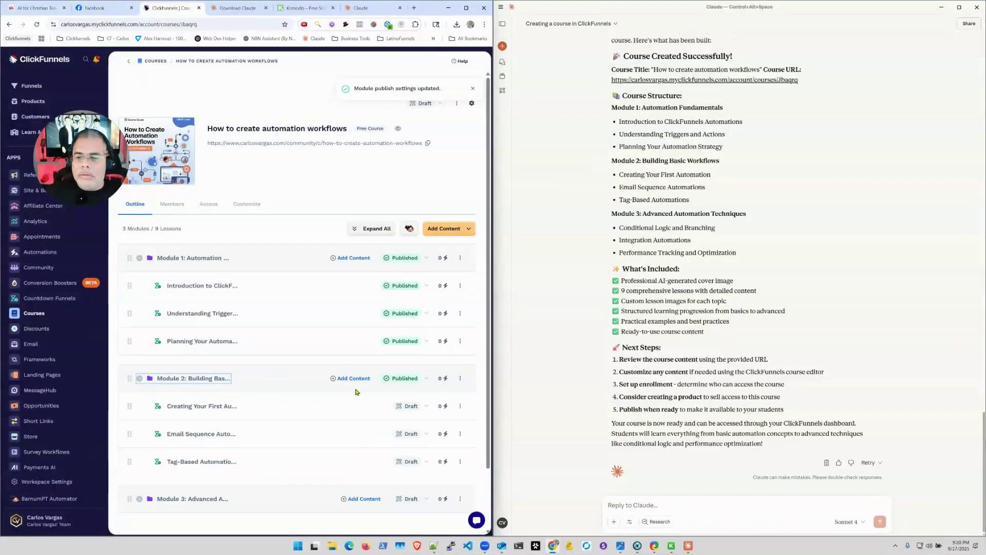
left_click(410, 406)
left_click(408, 432)
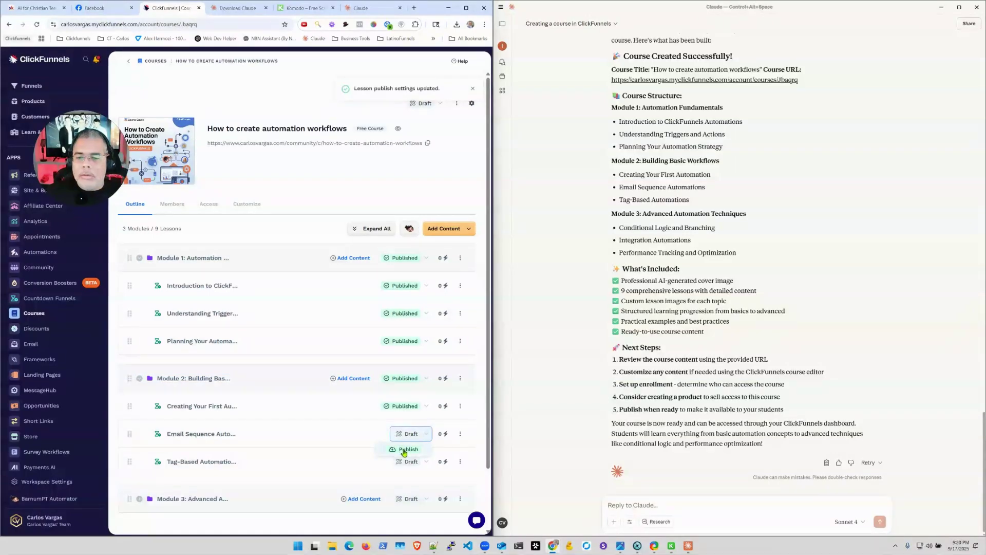
left_click(410, 461)
left_click(404, 477)
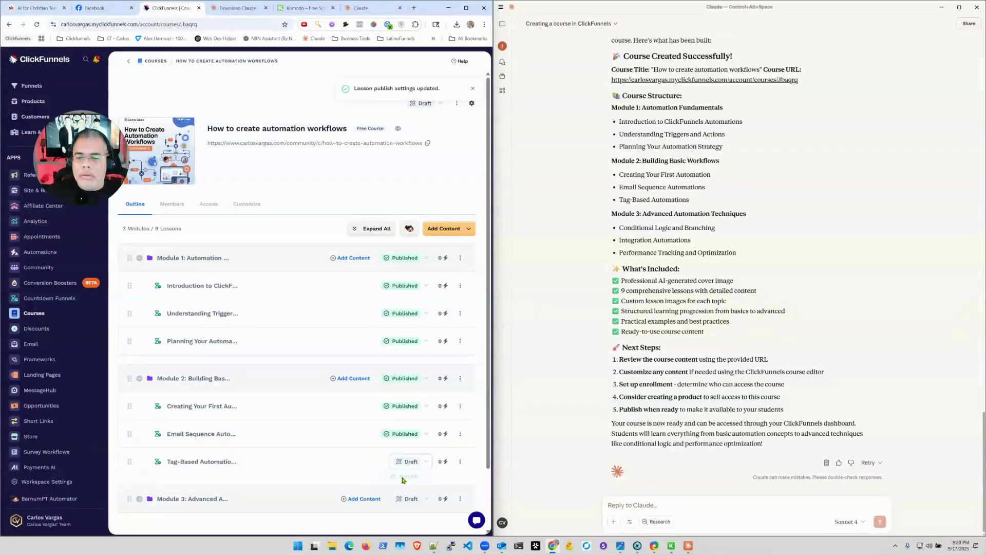
Publish Module 3 in the course outline with the module publishing settings left as offered.
scroll(414, 463, "down", 2)
scroll(416, 452, "up", 2)
scroll(426, 436, "down", 2)
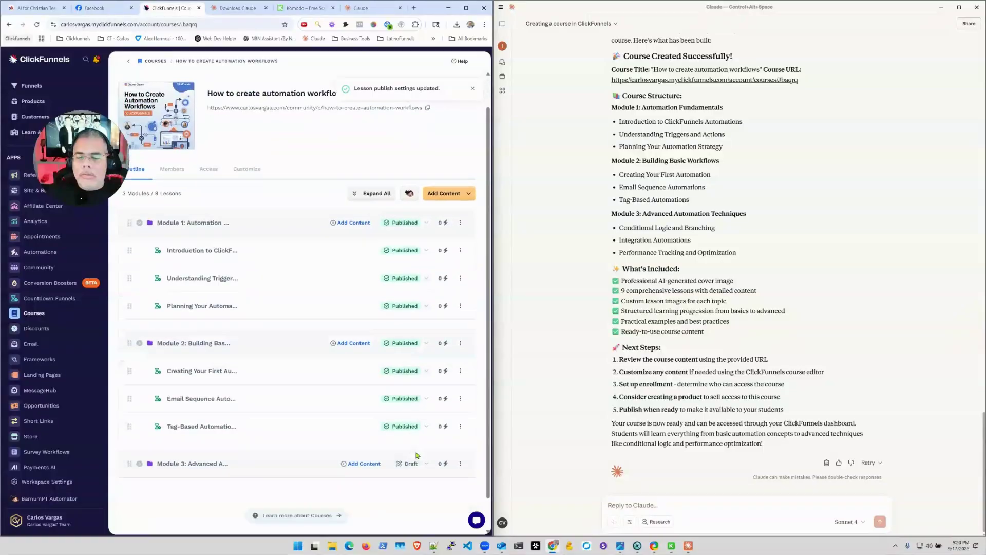
left_click(410, 429)
left_click(404, 447)
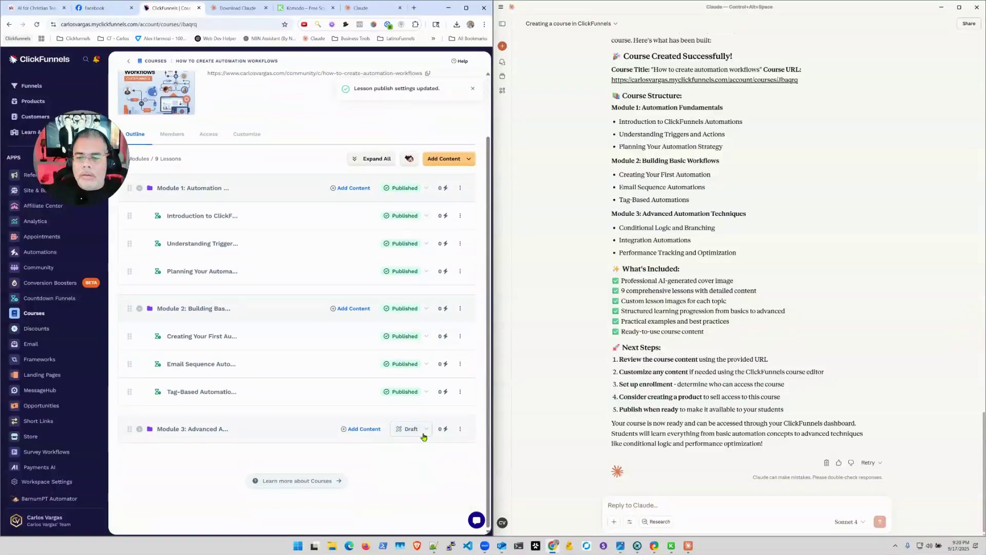
left_click(304, 381)
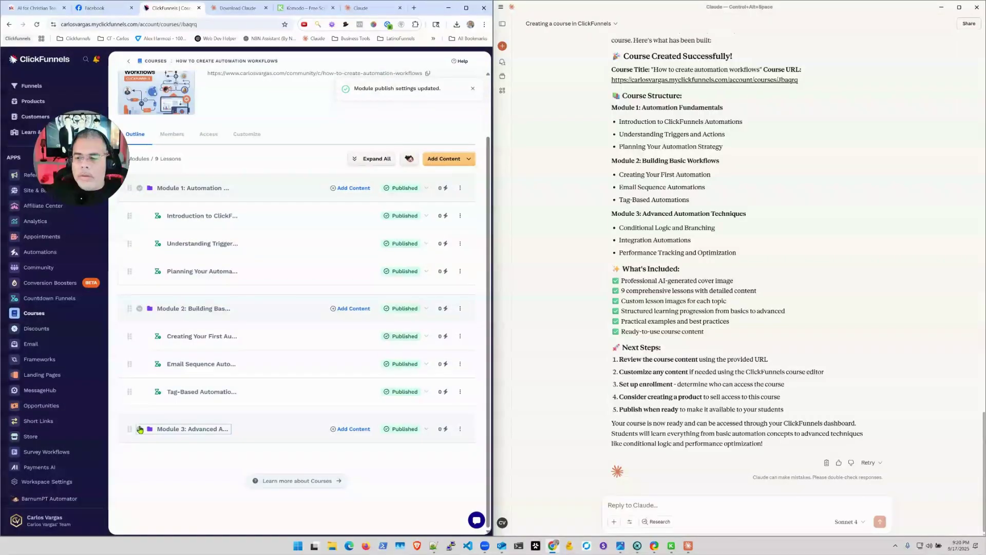
Expand Module 3 and publish its lessons on conditional logic, integration automations and performance tracking.
scroll(287, 452, "down", 4)
left_click(411, 375)
left_click(411, 391)
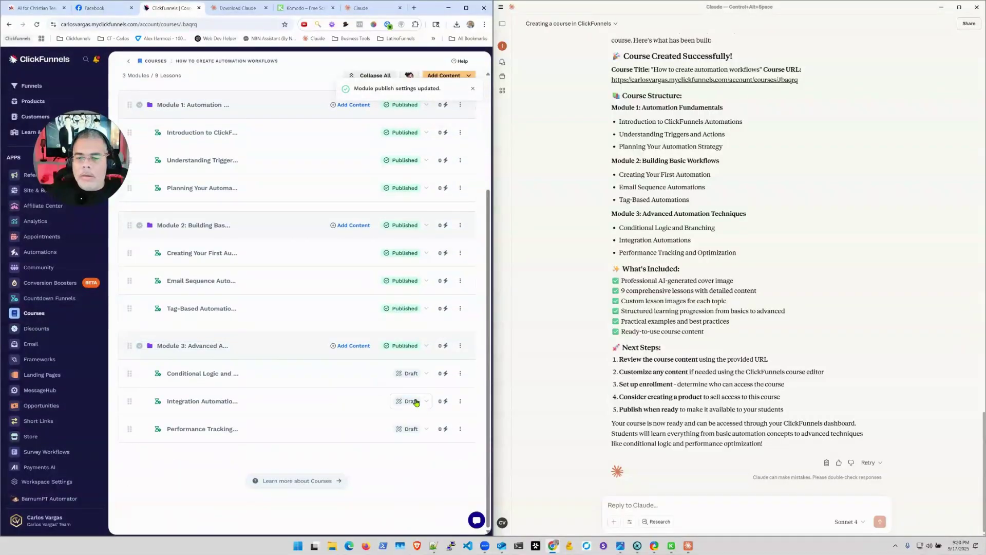
left_click(411, 429)
left_click(416, 449)
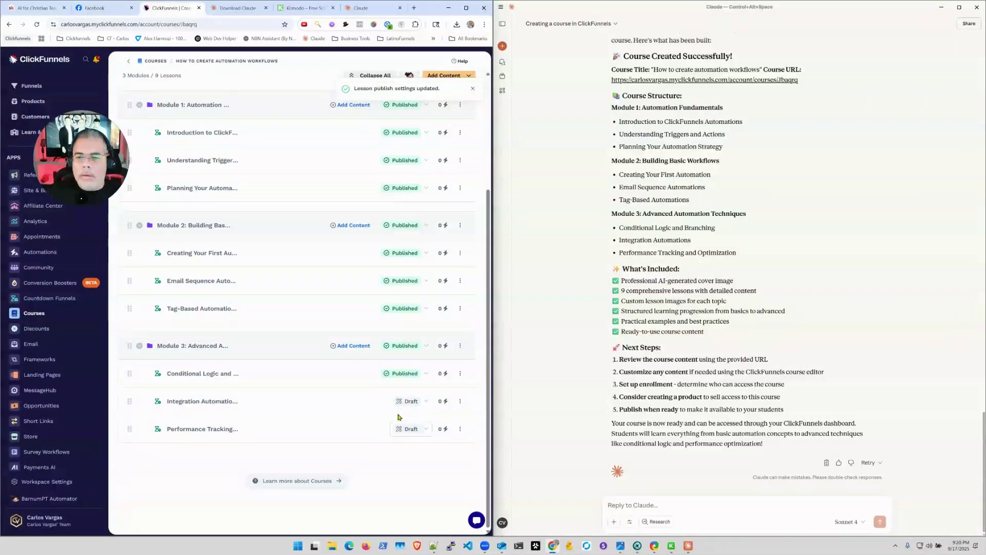
Preview the course as a student and look through the "Introduction to ClickFunnels Automations" lesson's image and text.
scroll(367, 374, "up", 3)
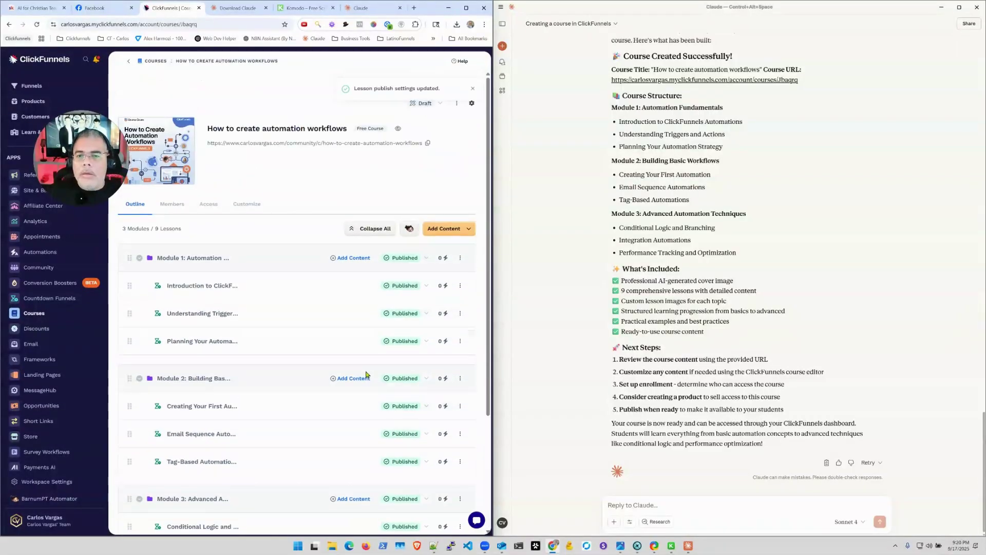
left_click(398, 129)
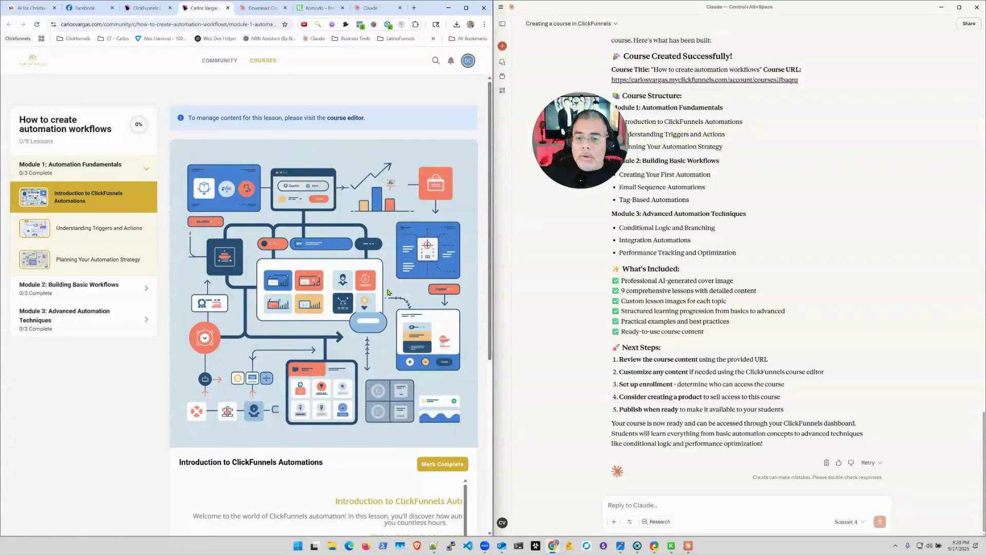
scroll(387, 292, "down", 5)
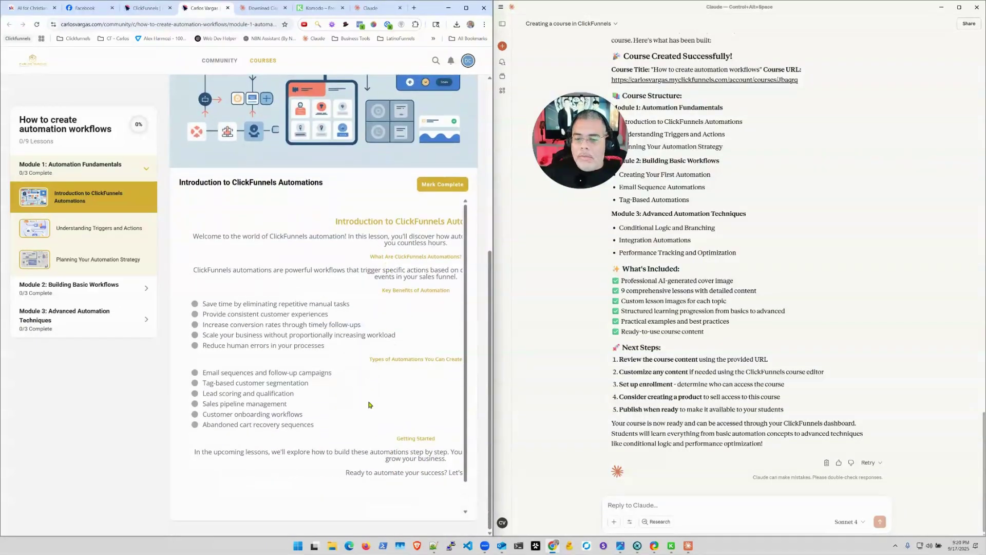
scroll(373, 351, "down", 1)
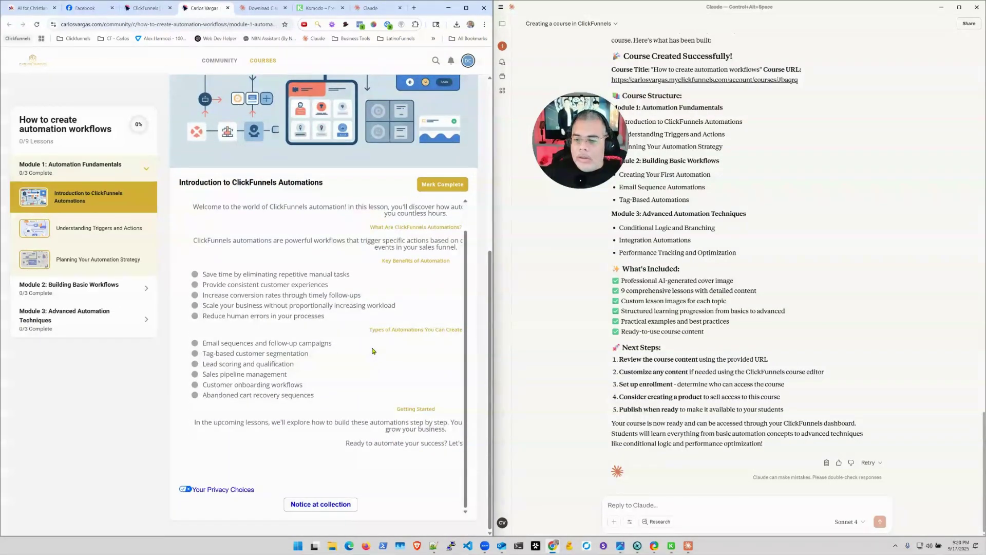
Open the "Understanding Triggers and Actions" lesson in the course preview and look through its image and text.
scroll(372, 351, "up", 1)
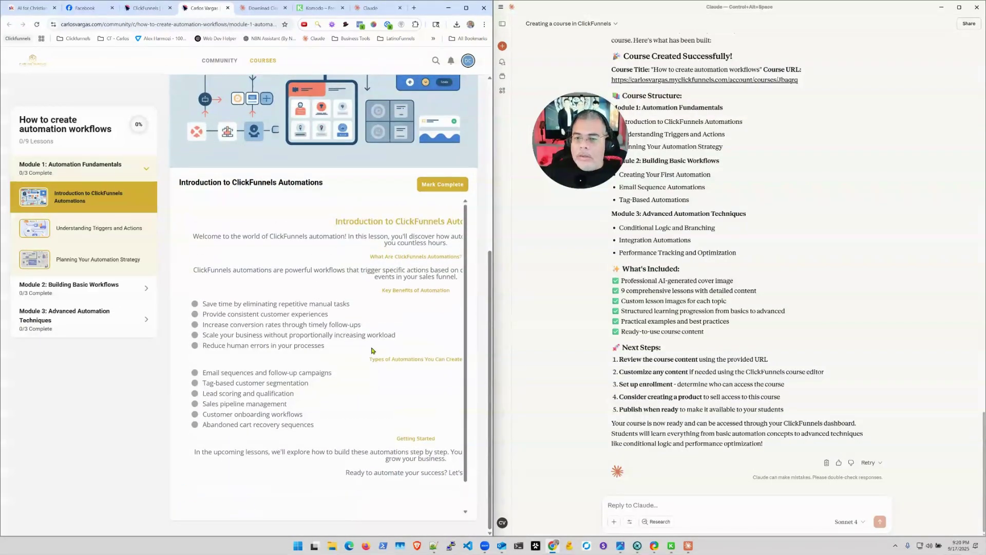
left_click(66, 225)
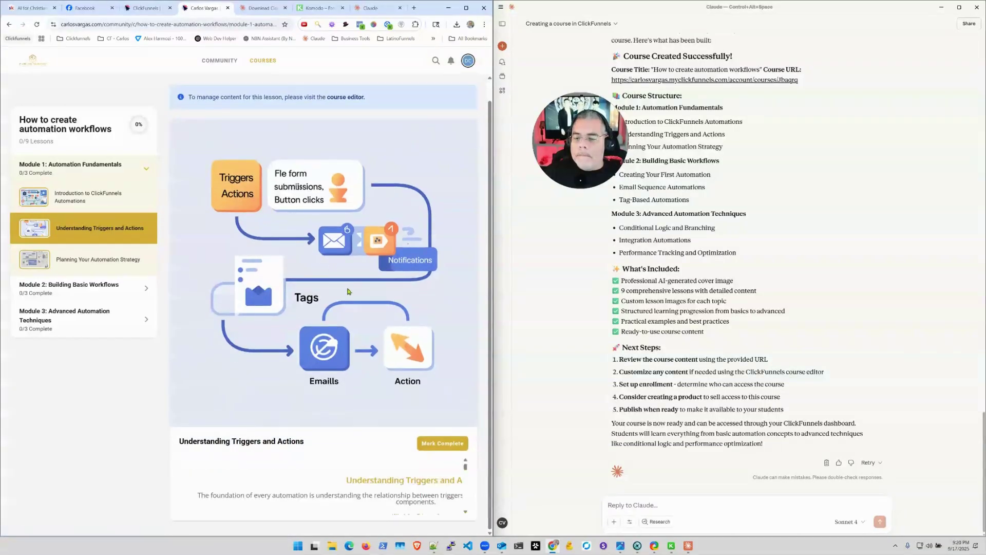
scroll(419, 272, "down", 4)
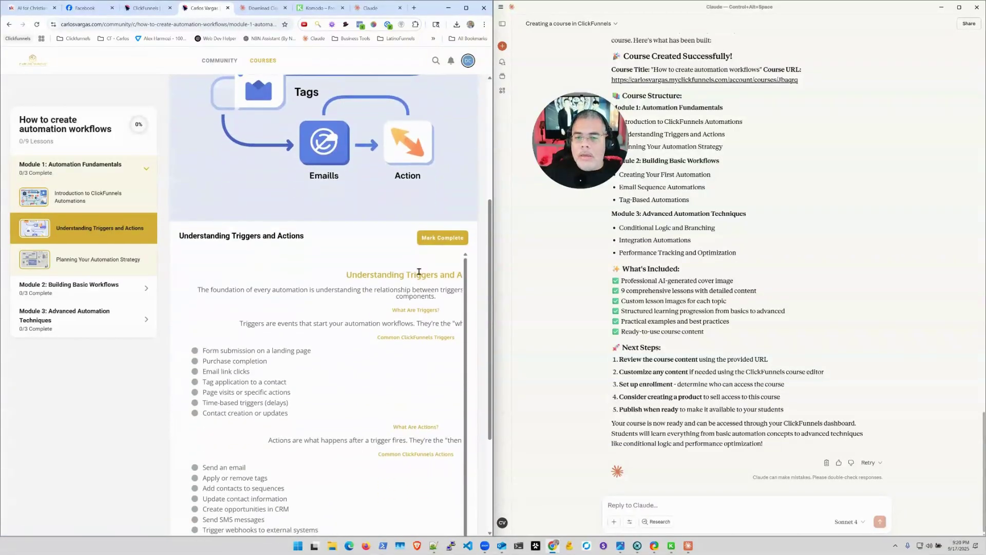
scroll(417, 272, "down", 3)
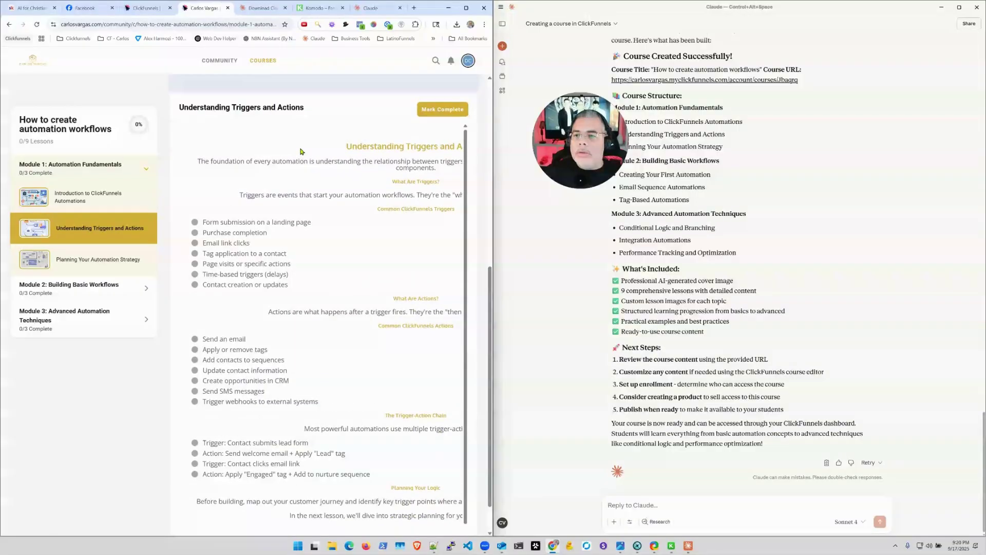
Open the "Planning Your Automation Strategy" lesson and review its text and strategic planning image.
left_click(81, 261)
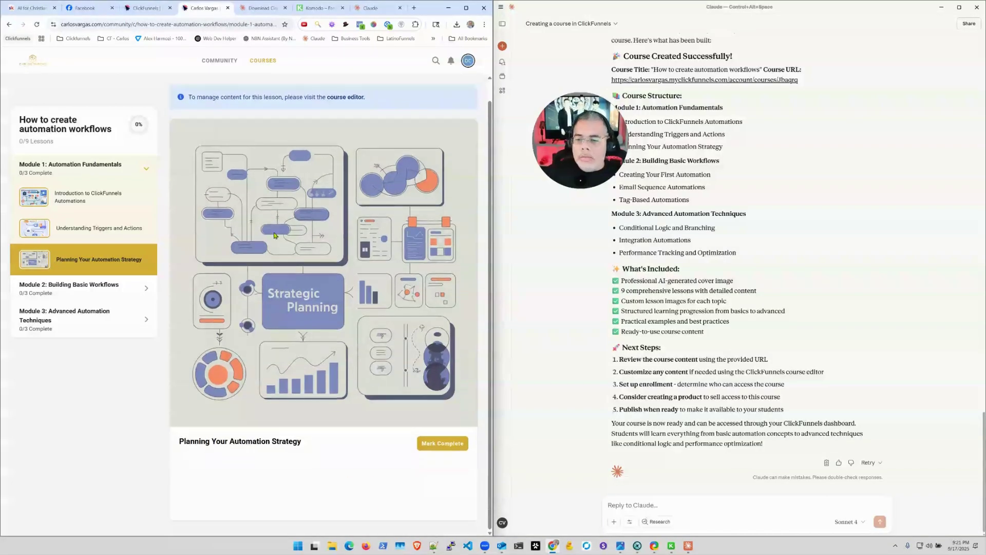
scroll(281, 252, "down", 6)
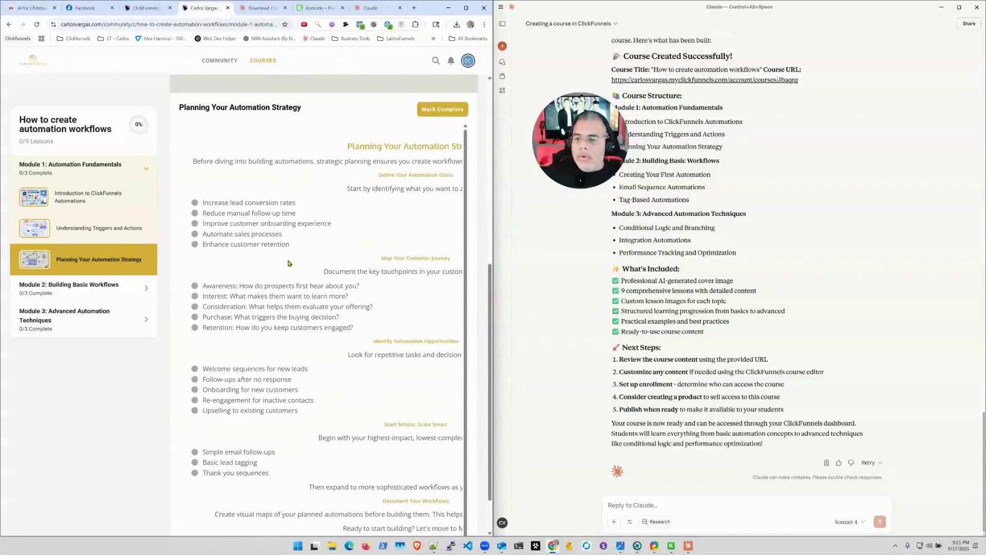
scroll(293, 260, "down", 1)
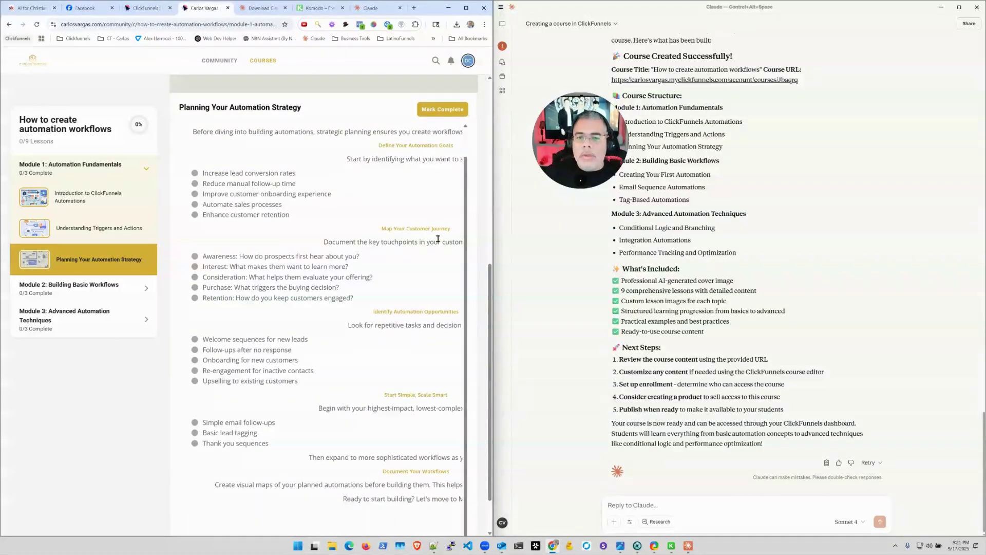
scroll(368, 236, "up", 1)
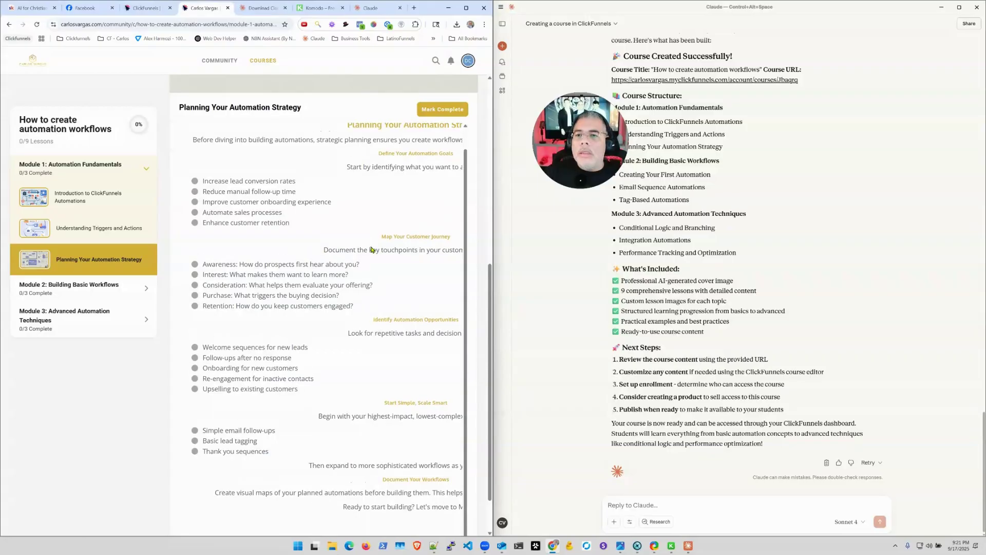
scroll(461, 171, "up", 7)
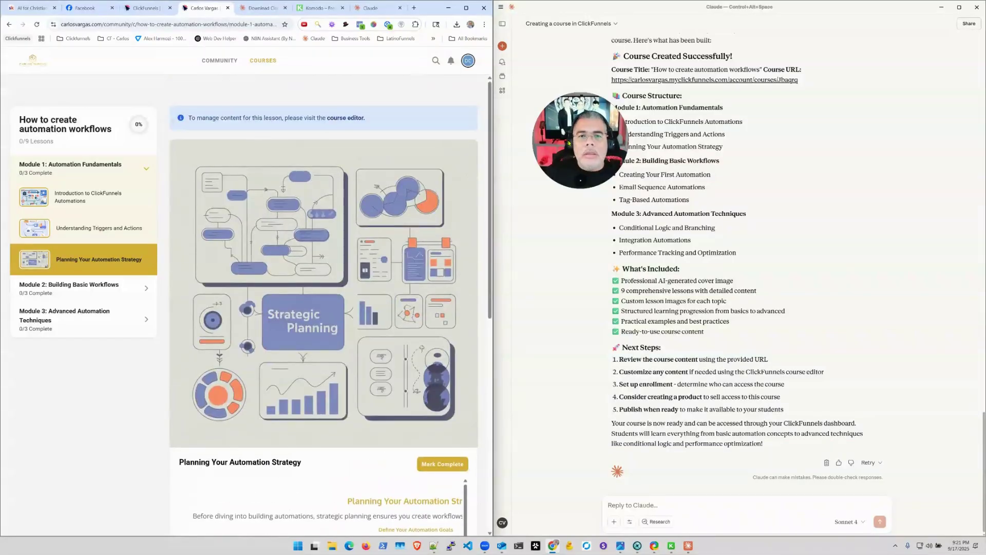
Switch to the Claude conversation and expand the details of the first "Generate image for workspace" call, which made the course cover.
left_click_drag(568, 143, 225, 140)
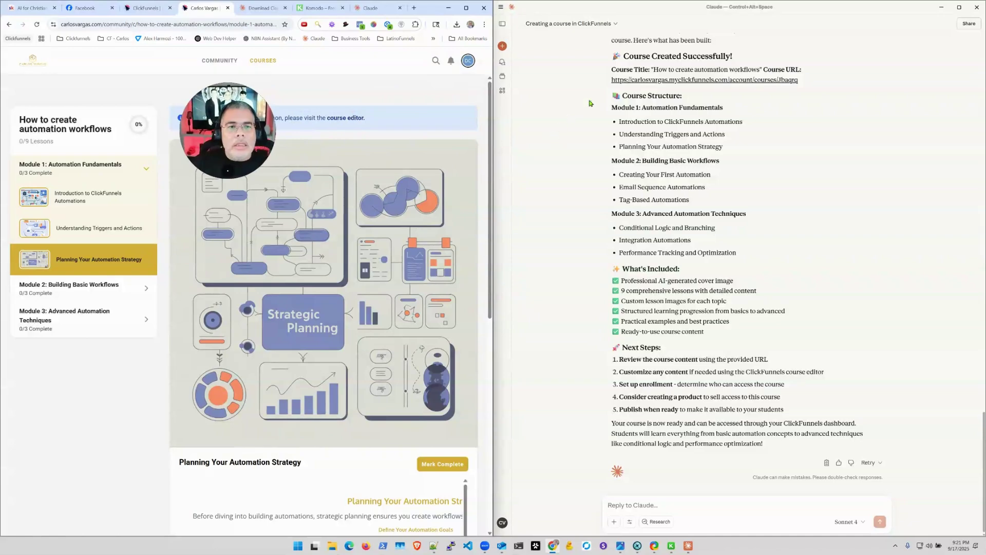
scroll(734, 260, "up", 10)
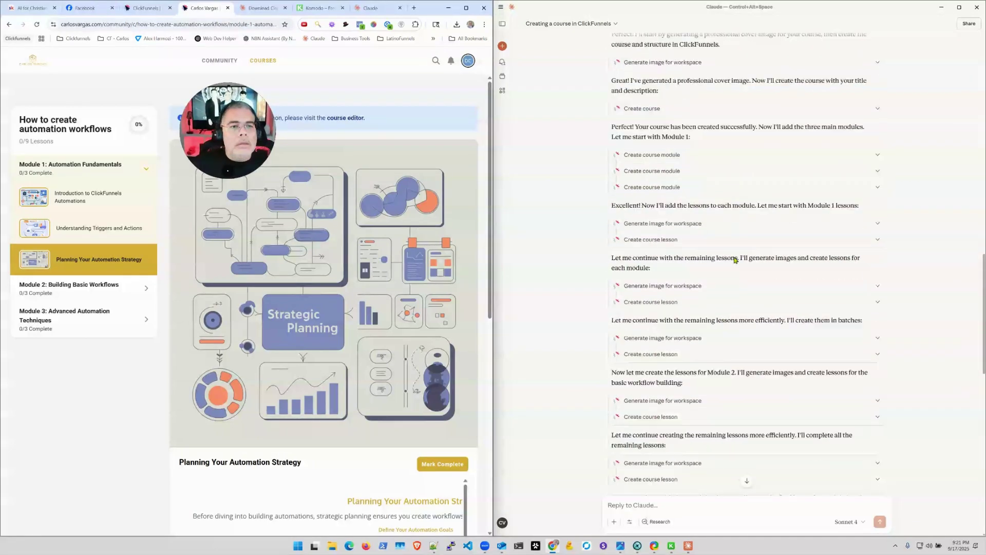
scroll(735, 259, "up", 3)
left_click(873, 194)
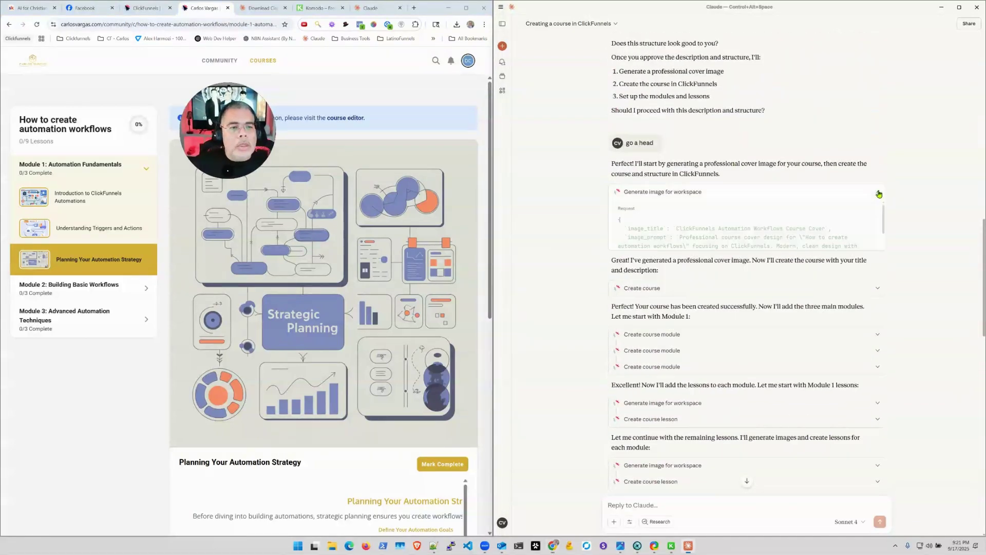